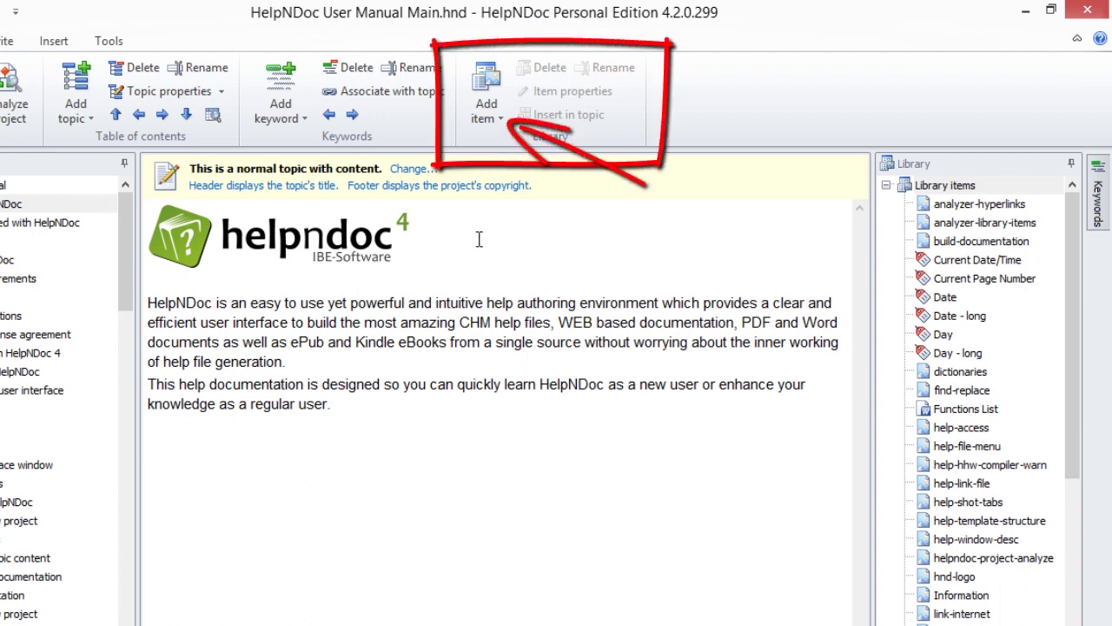
Start a new picture library item named 'Picture Demo'
left_click(490, 89)
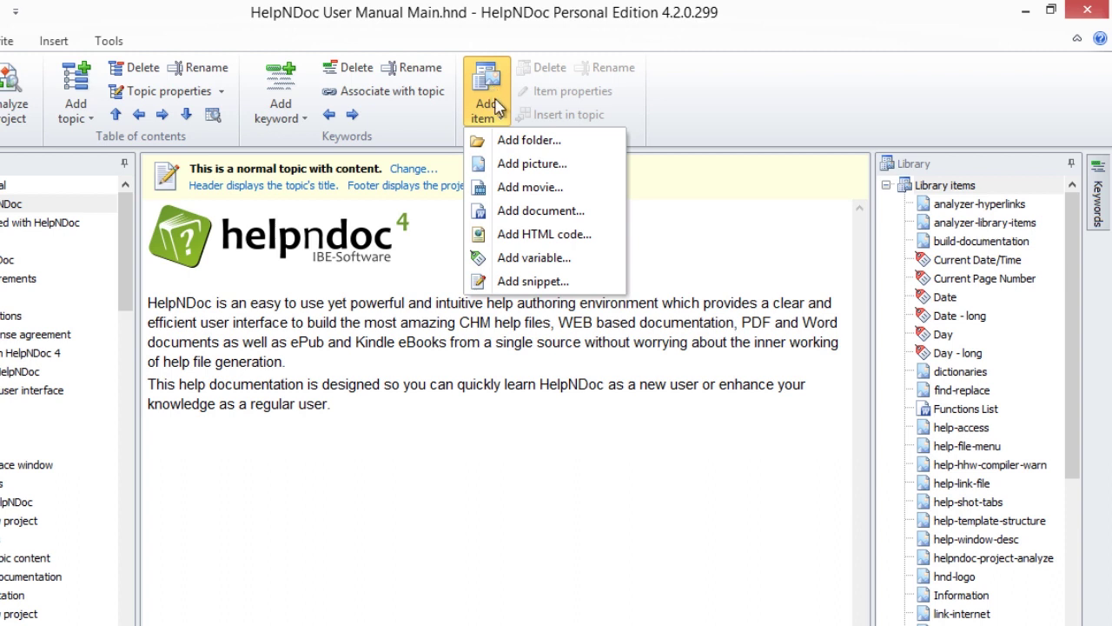
left_click(515, 164)
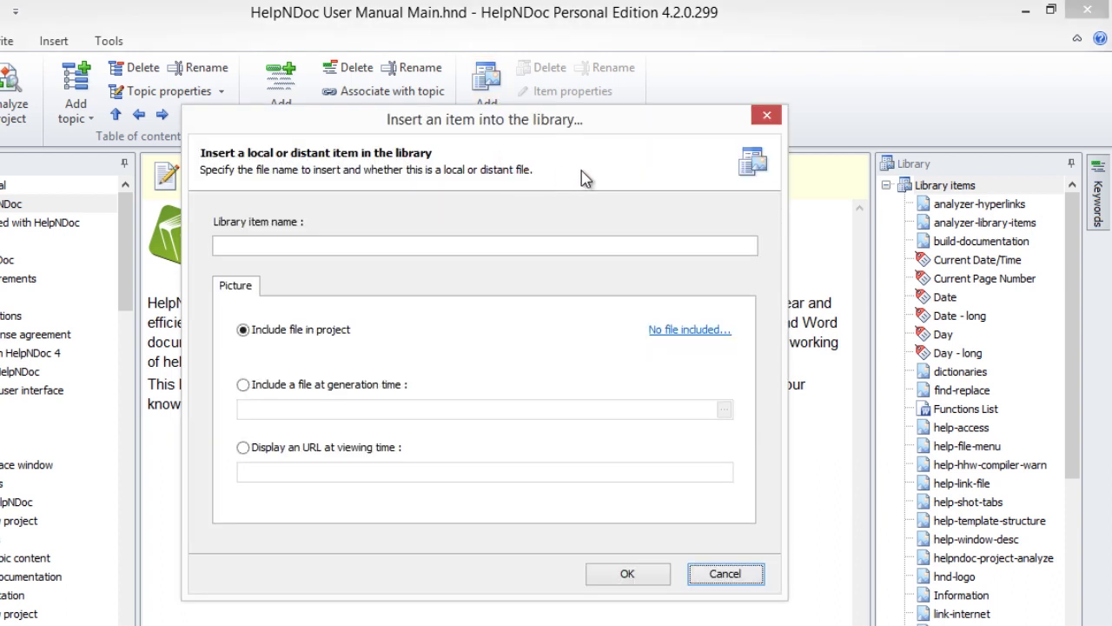
left_click(323, 245)
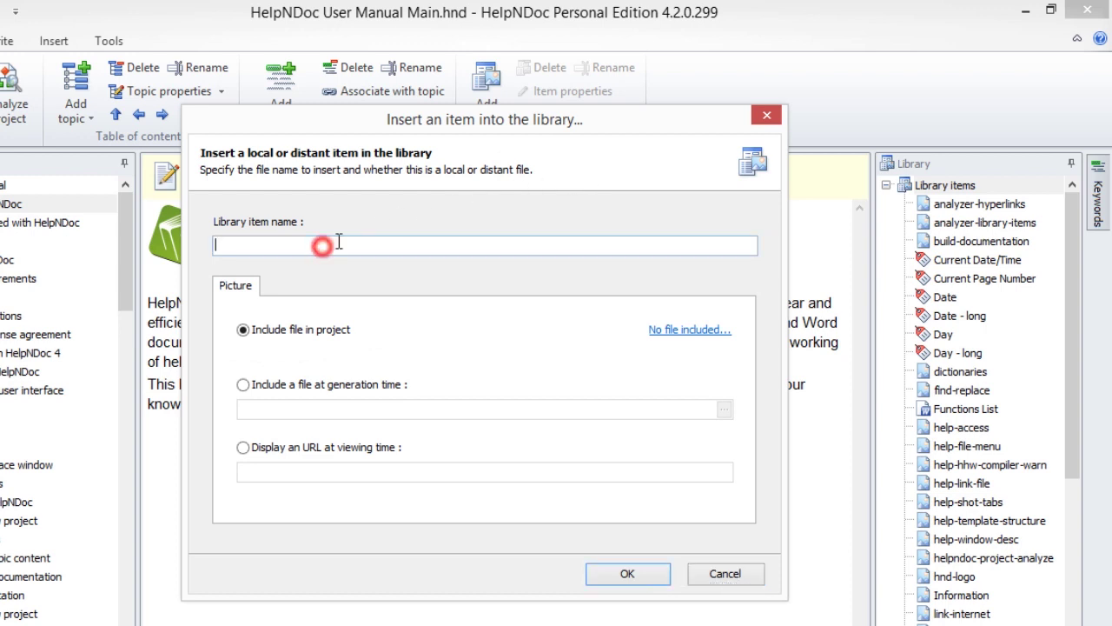
type("Picture Demo")
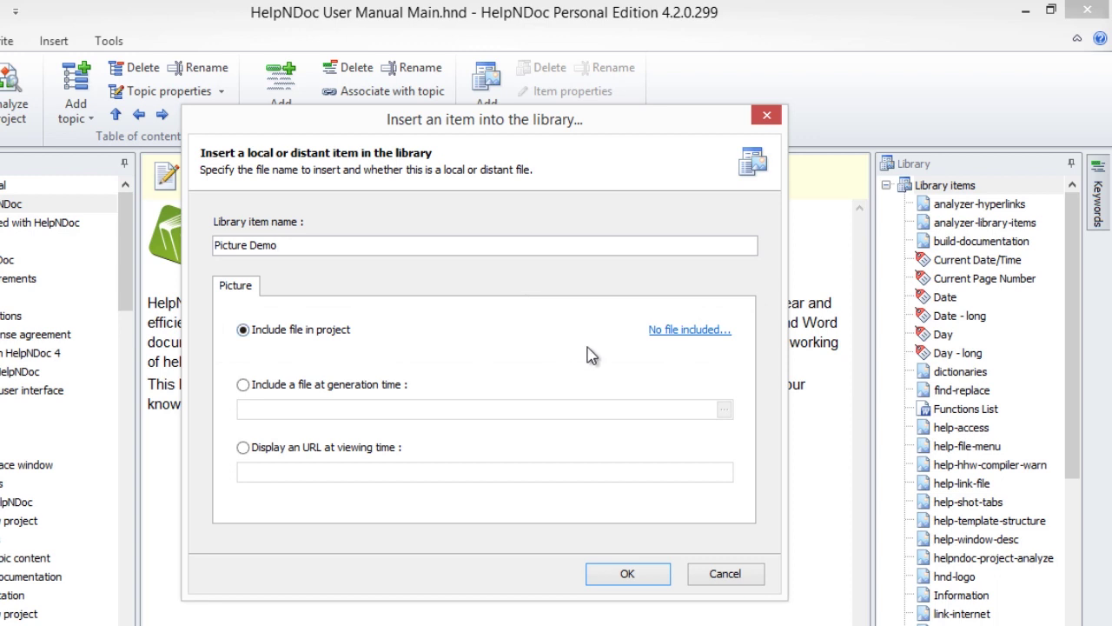
Include logo_help.png from the Pictures folder as the item's picture file
left_click(687, 330)
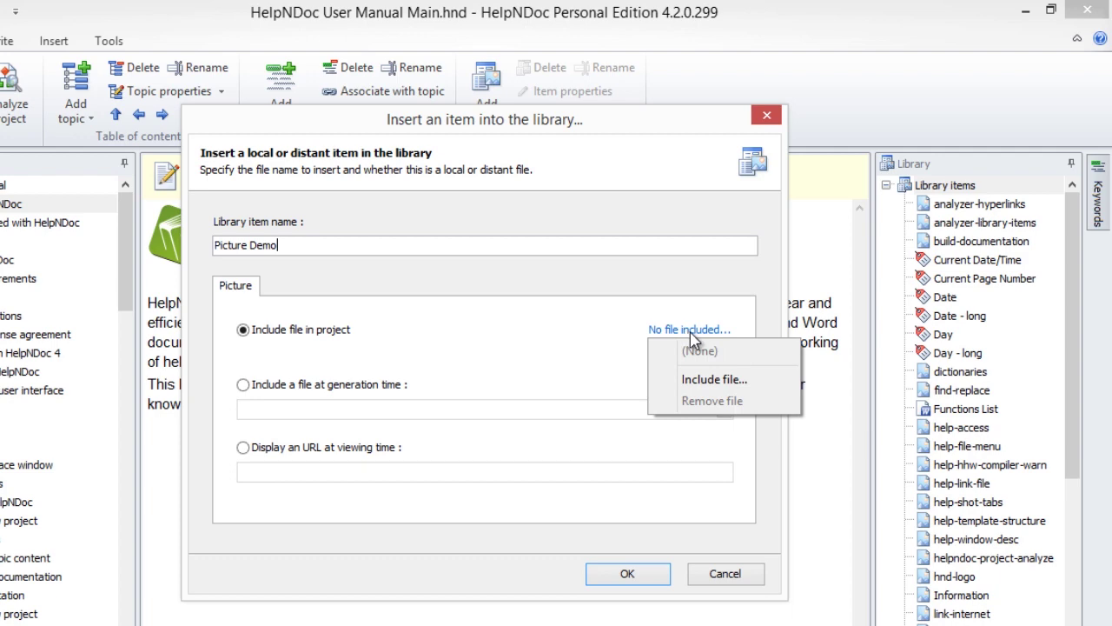
left_click(704, 380)
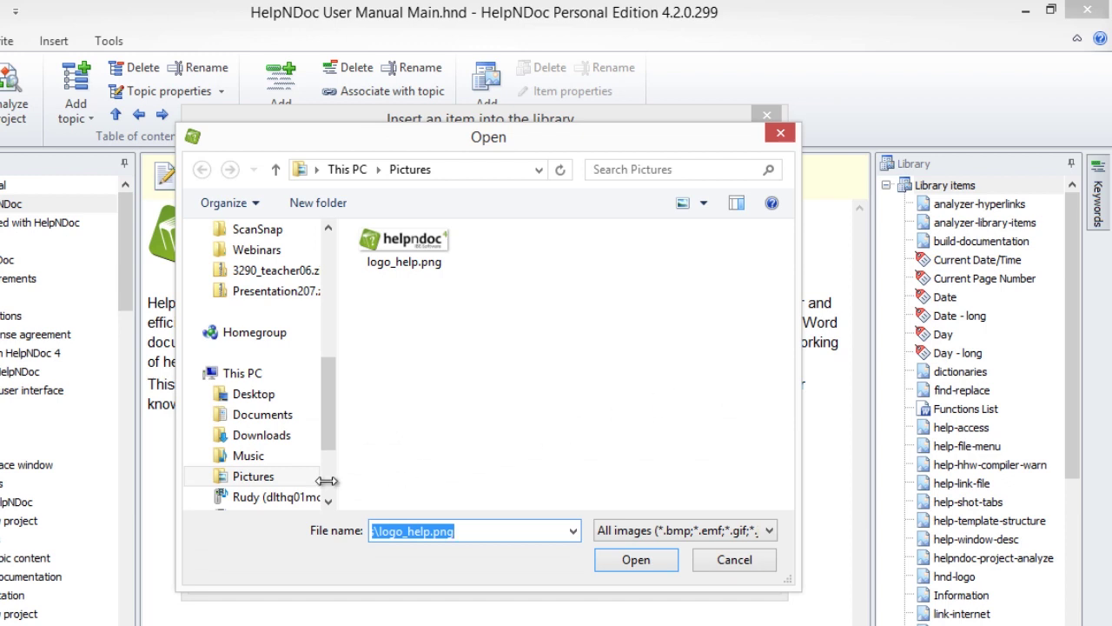
left_click(253, 479)
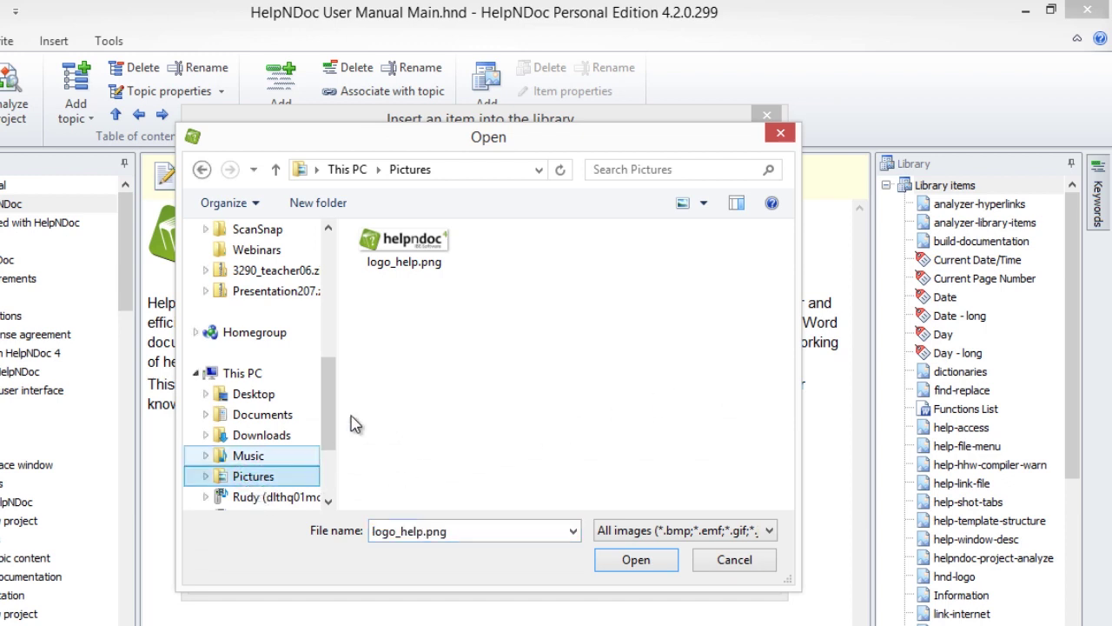
left_click(402, 244)
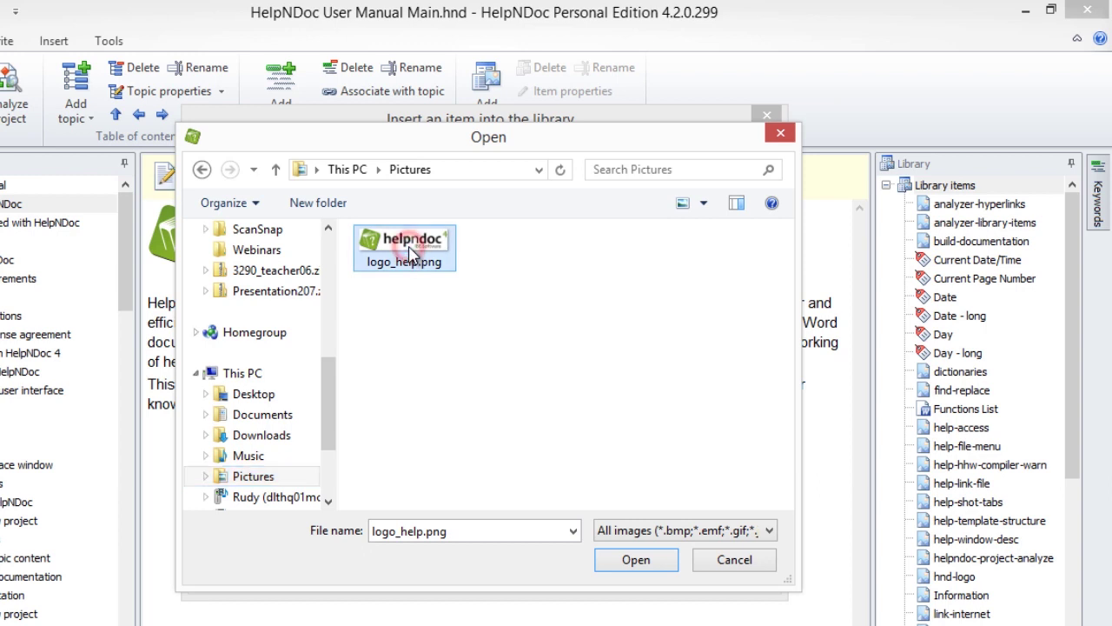
left_click(633, 562)
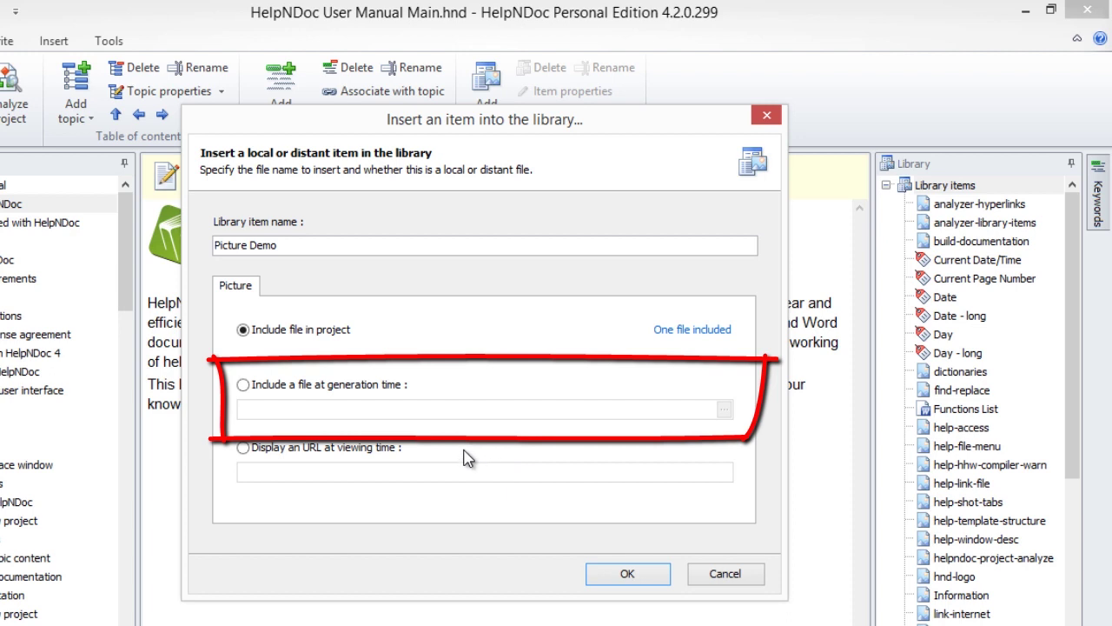
Try the generation-time file option, pointing it to logo_help.png
left_click(244, 385)
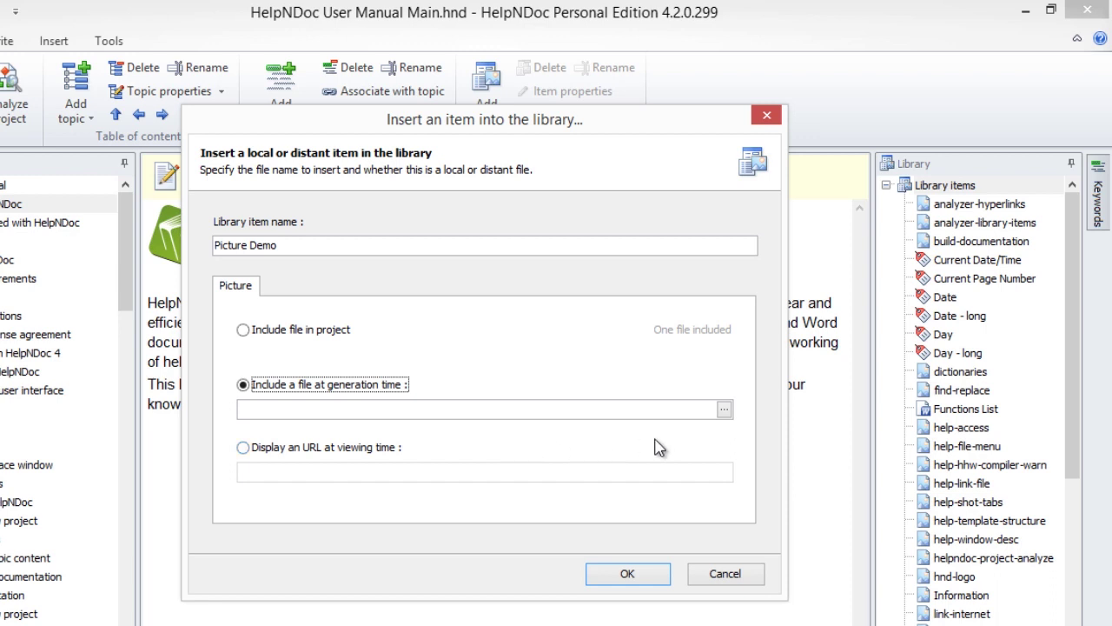
left_click(723, 410)
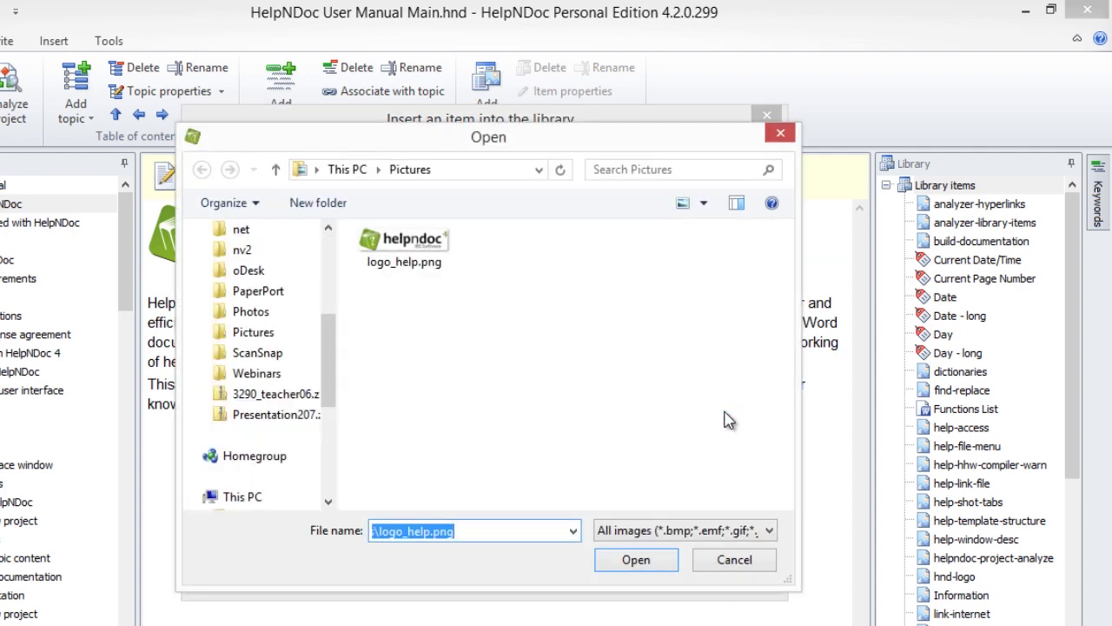
left_click(423, 250)
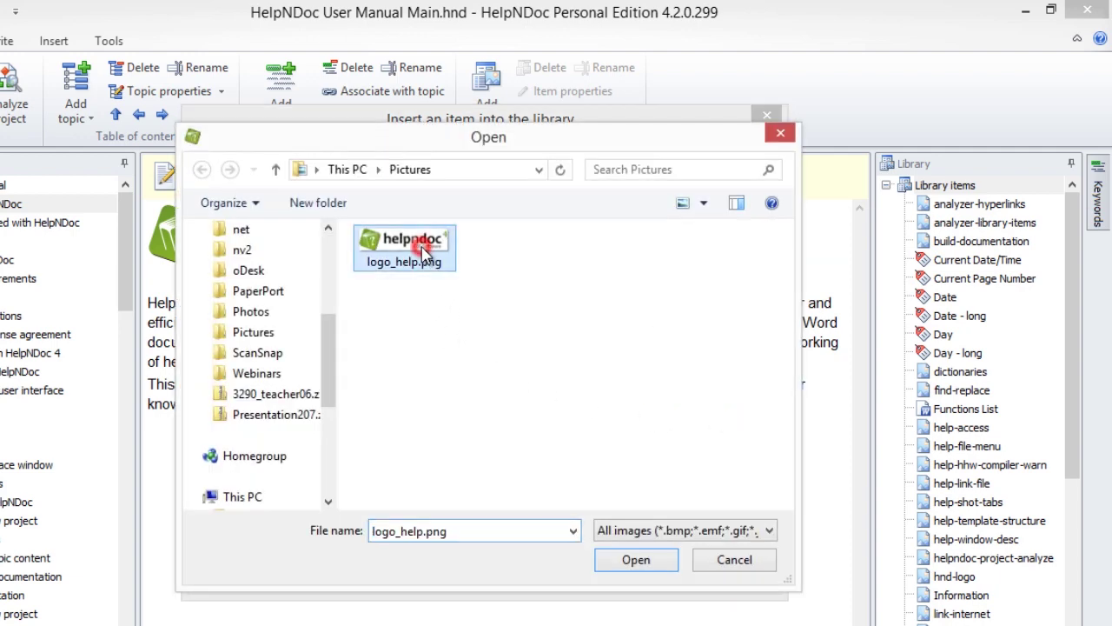
left_click(632, 561)
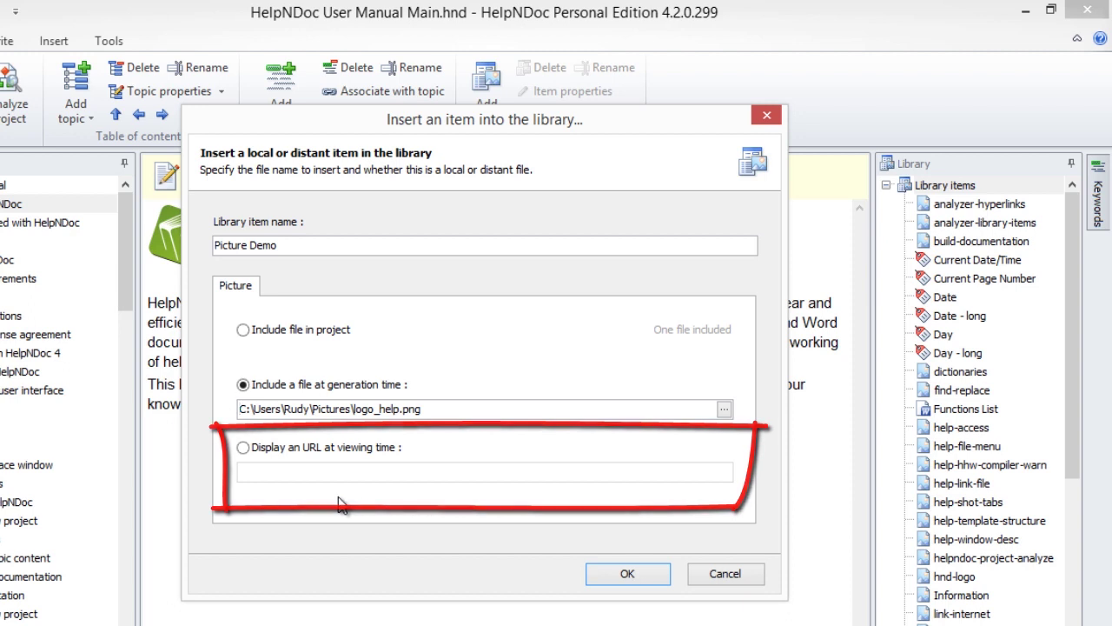
left_click(243, 448)
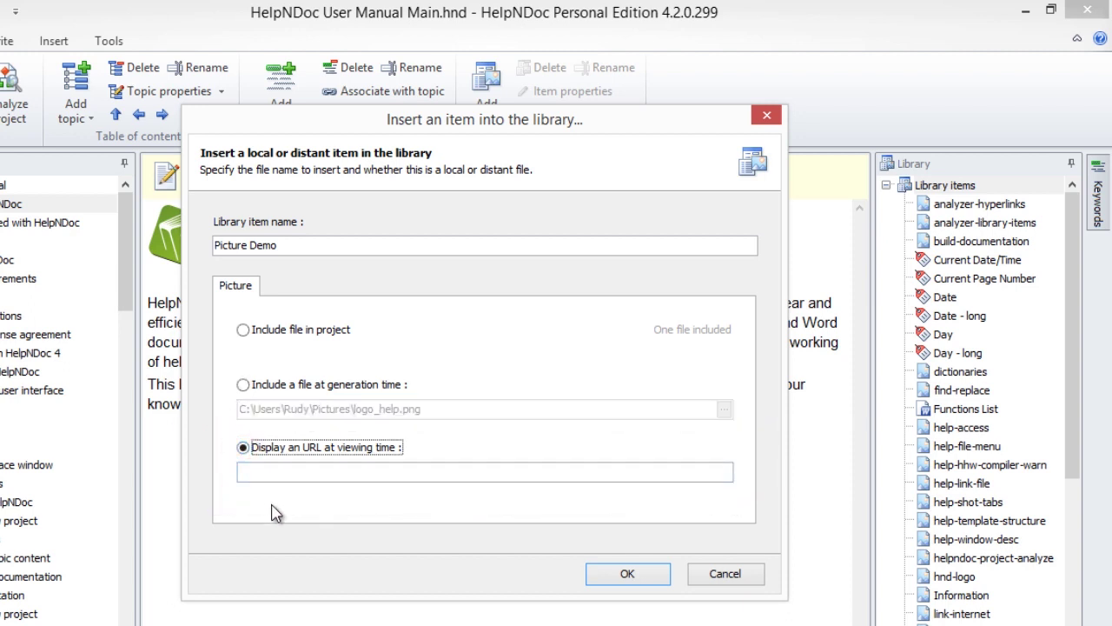
left_click(282, 471)
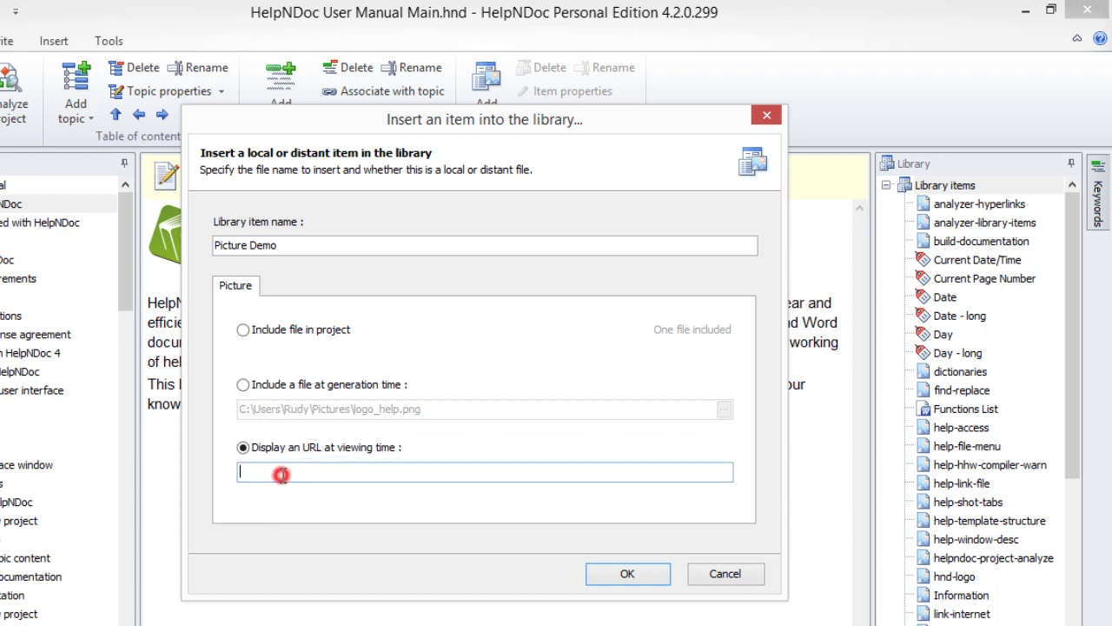
type("www.helpndoc.com")
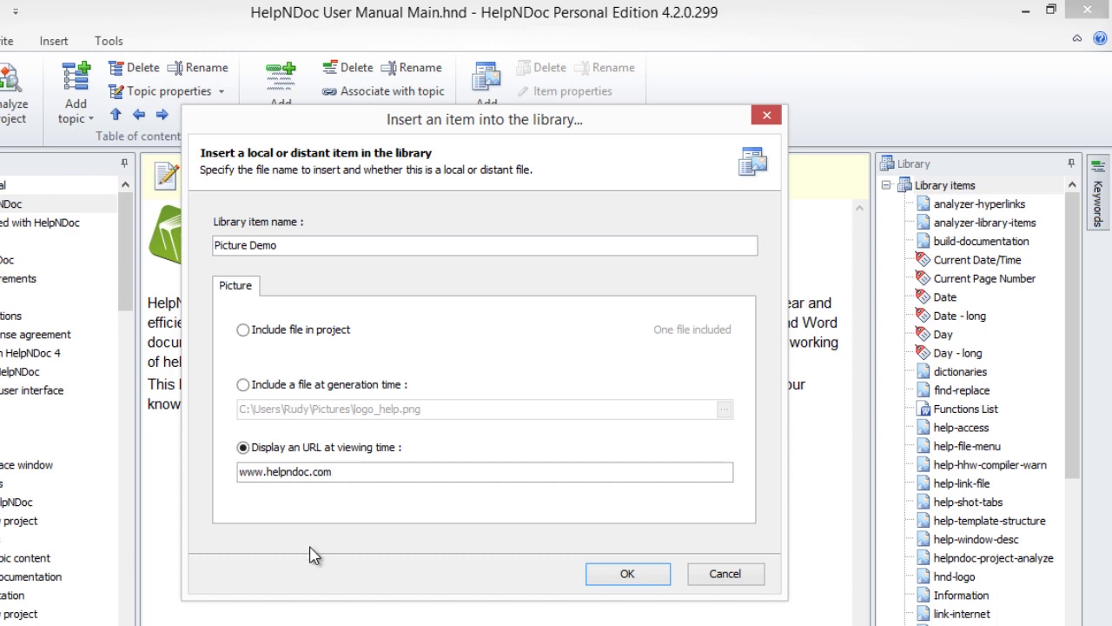
left_click(244, 331)
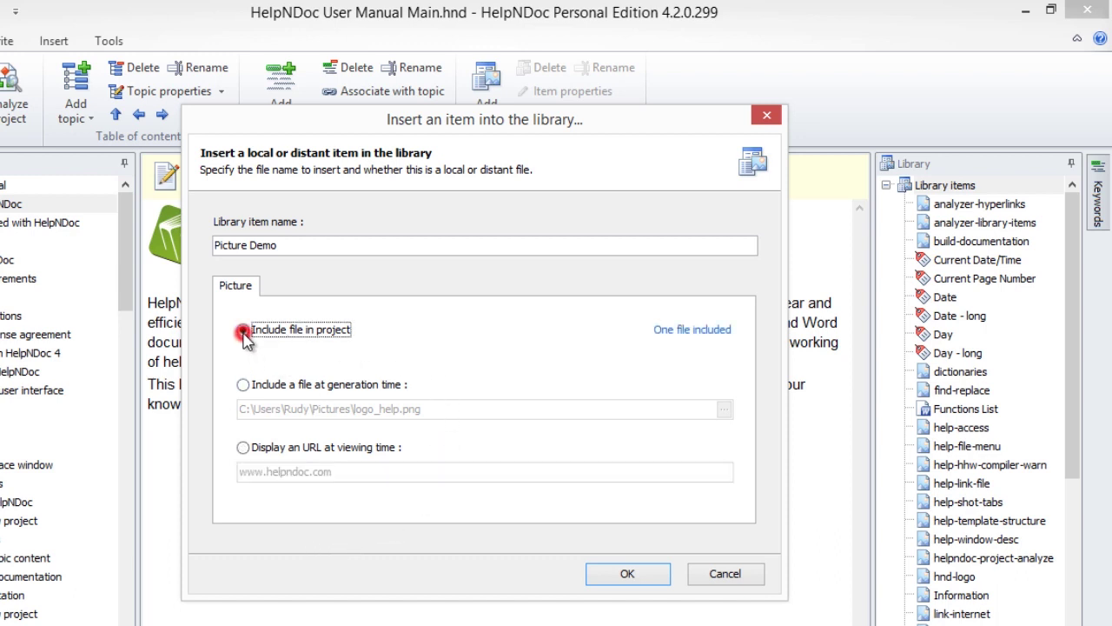
left_click(628, 573)
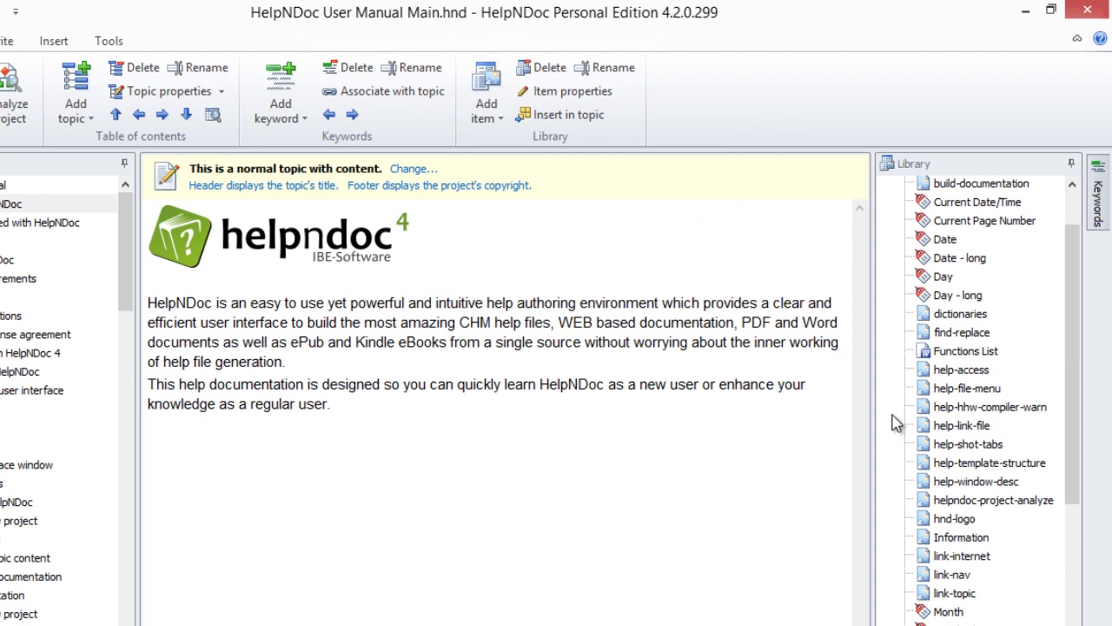
right_click(945, 389)
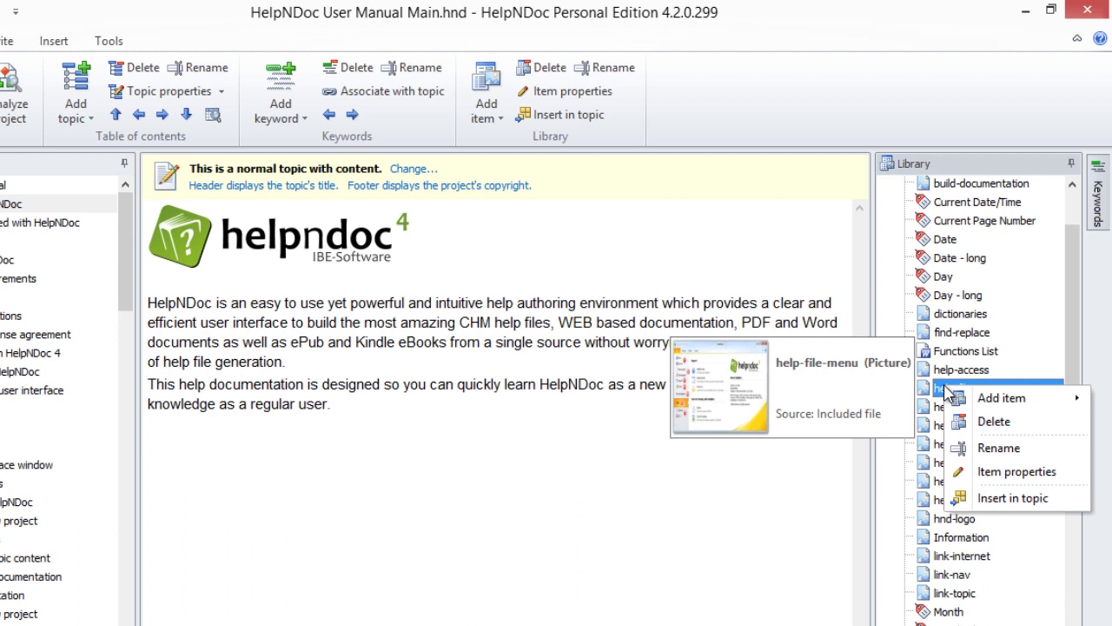
mouse_move(991, 402)
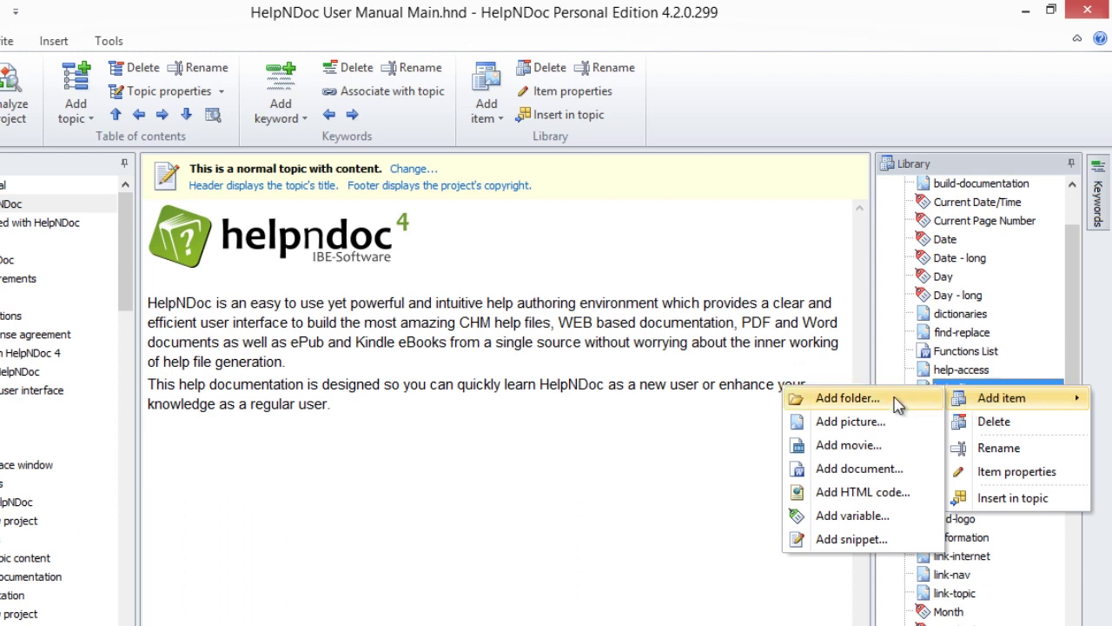
left_click(850, 422)
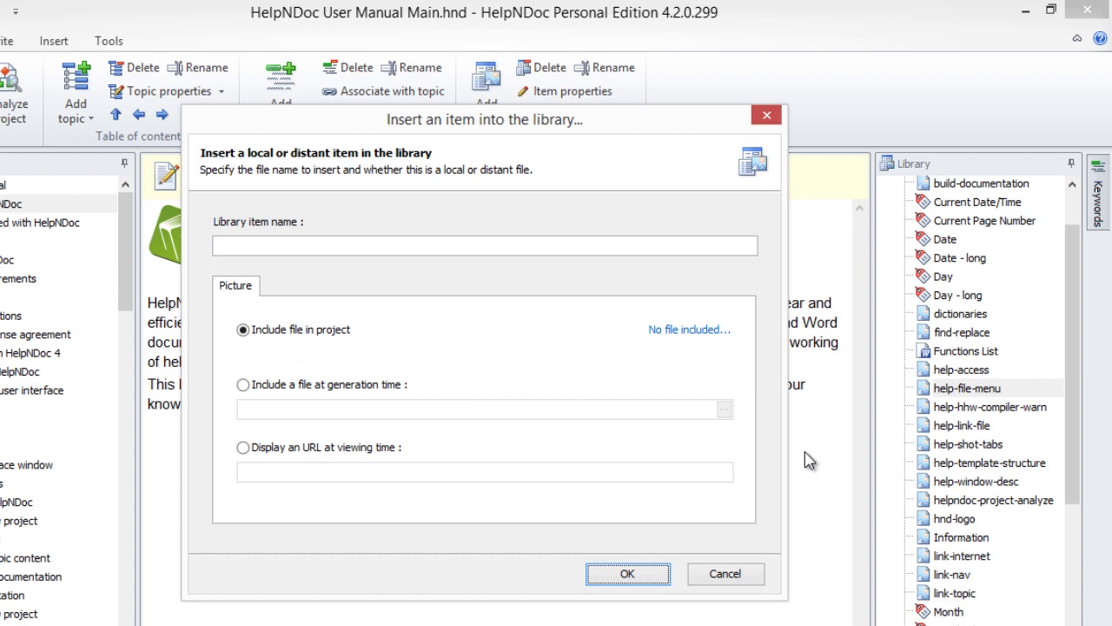
left_click(737, 572)
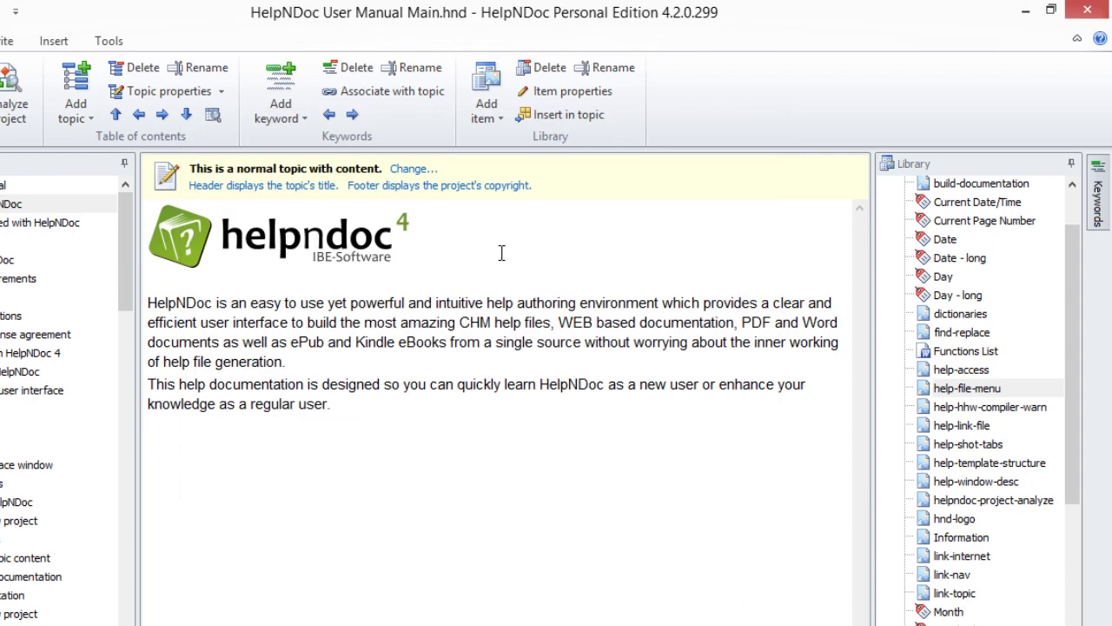
left_click(492, 98)
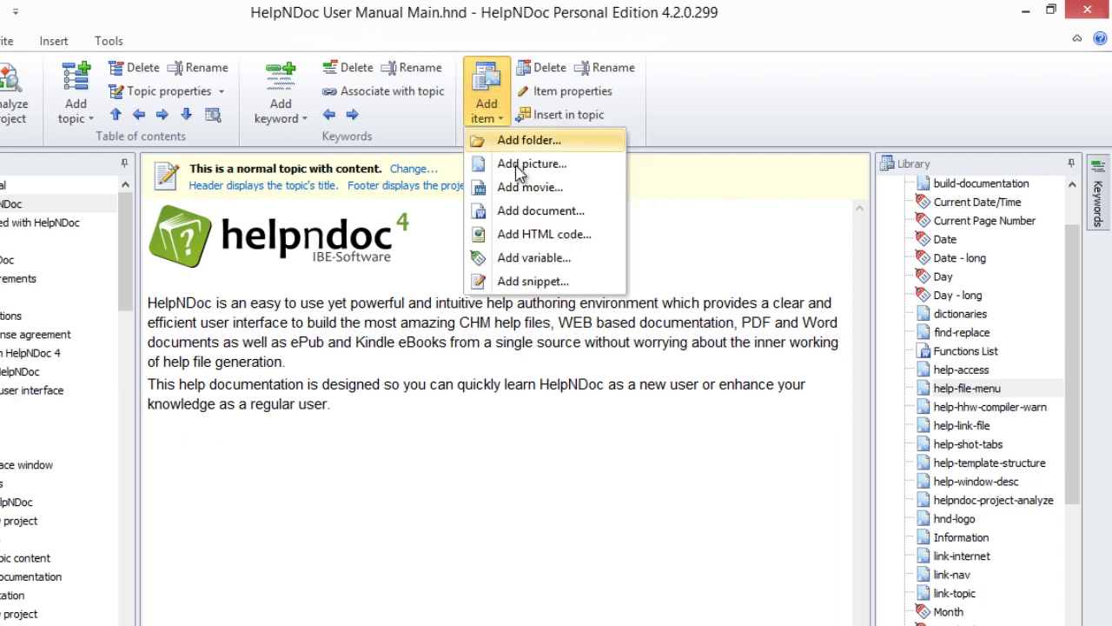
left_click(521, 188)
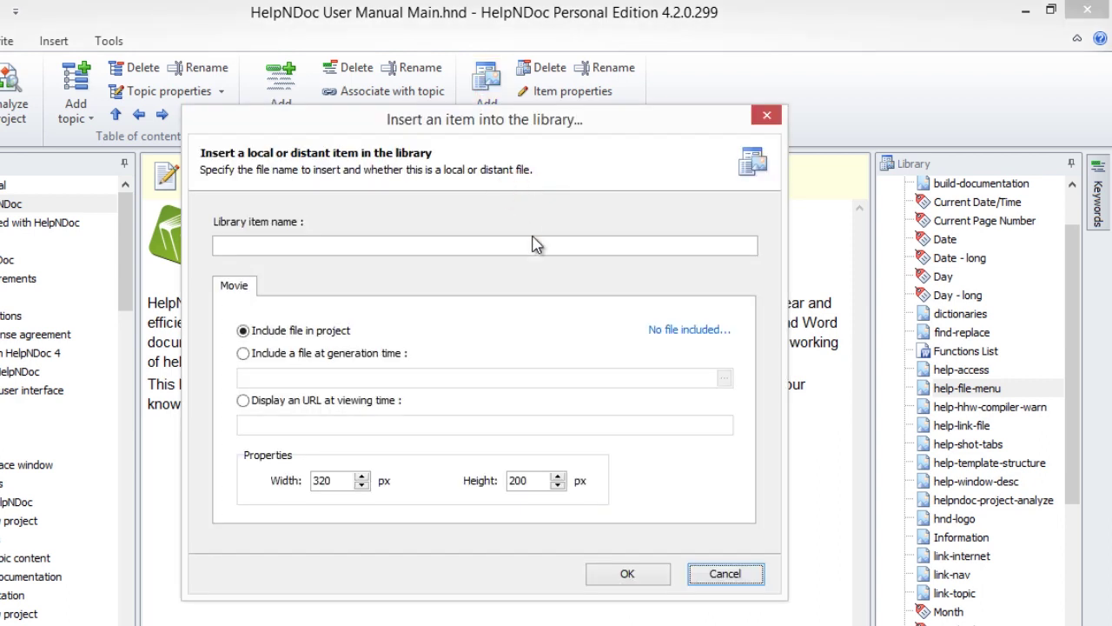
left_click(725, 571)
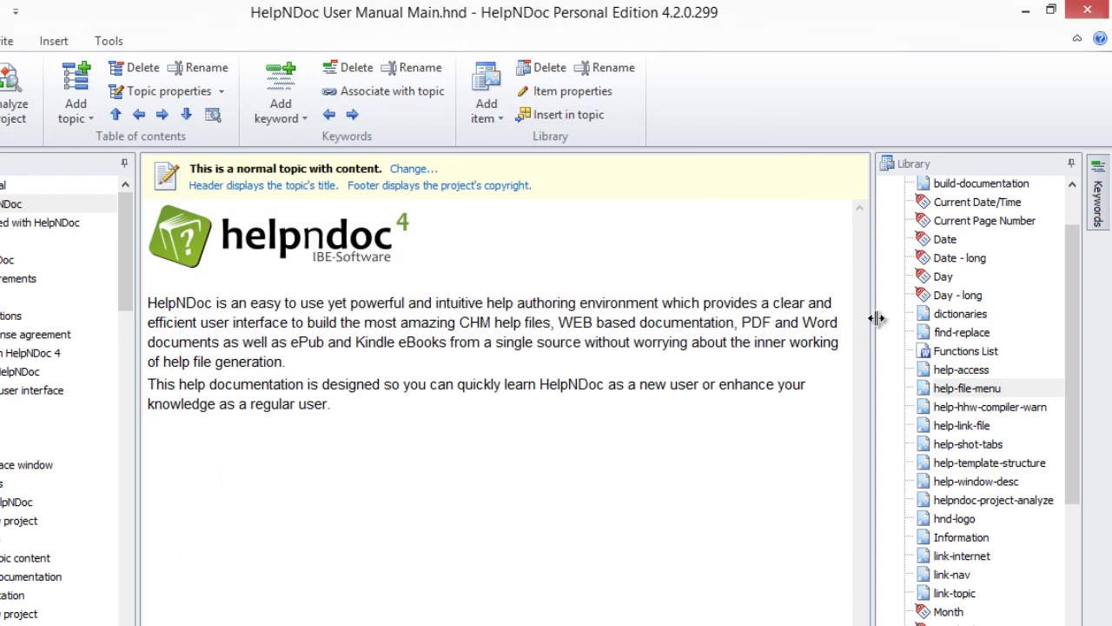
Start a new movie library item named 'Movie Demo' and choose to include a file from disk
right_click(954, 297)
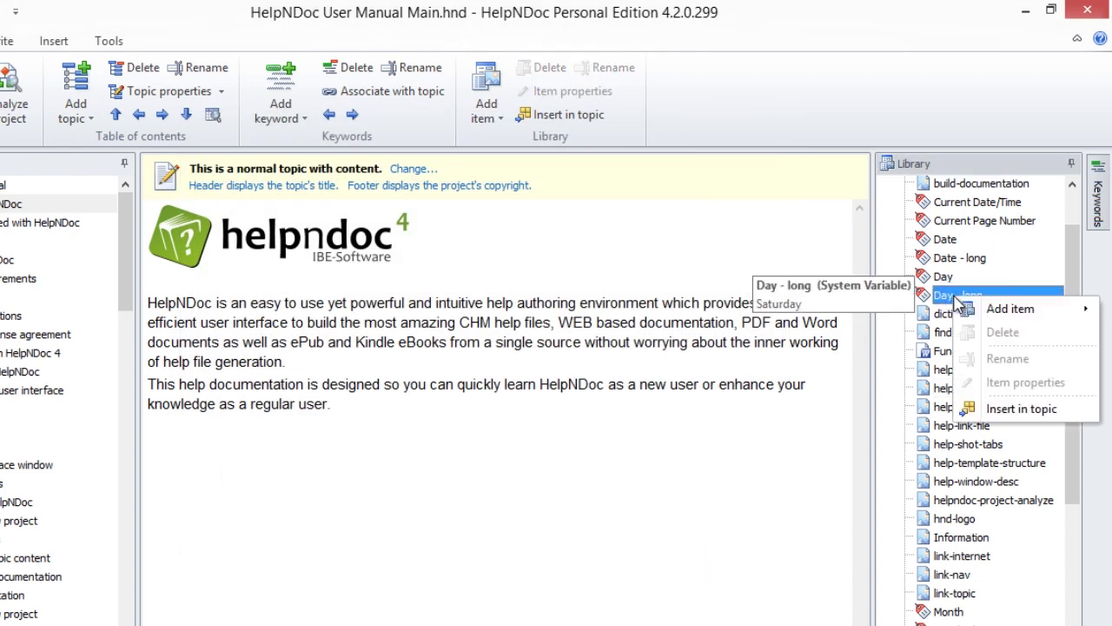
mouse_move(1018, 318)
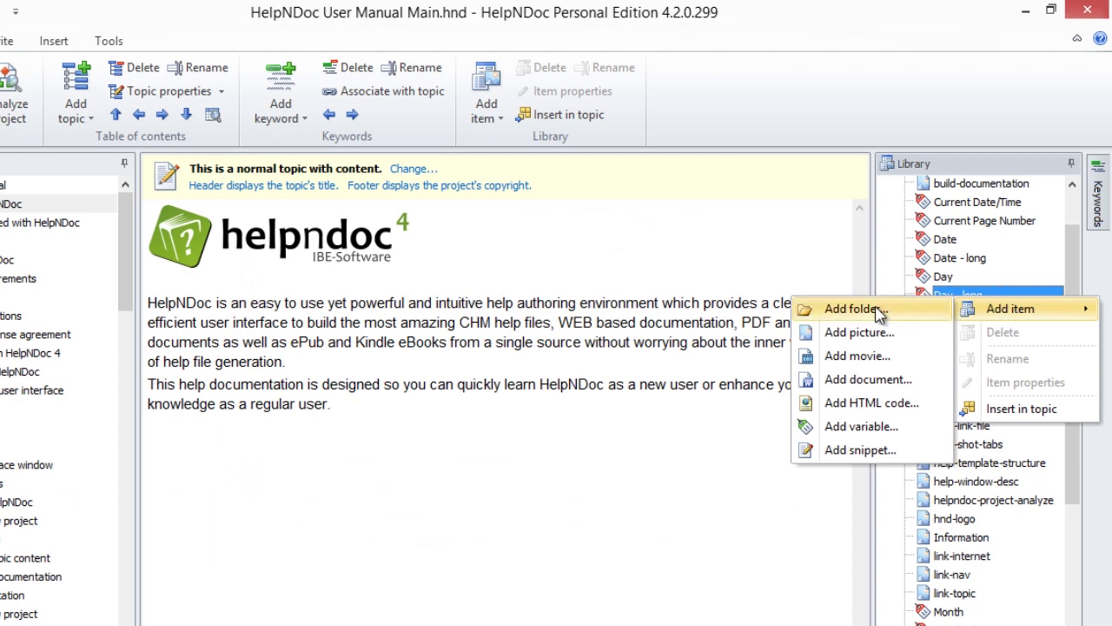
left_click(855, 360)
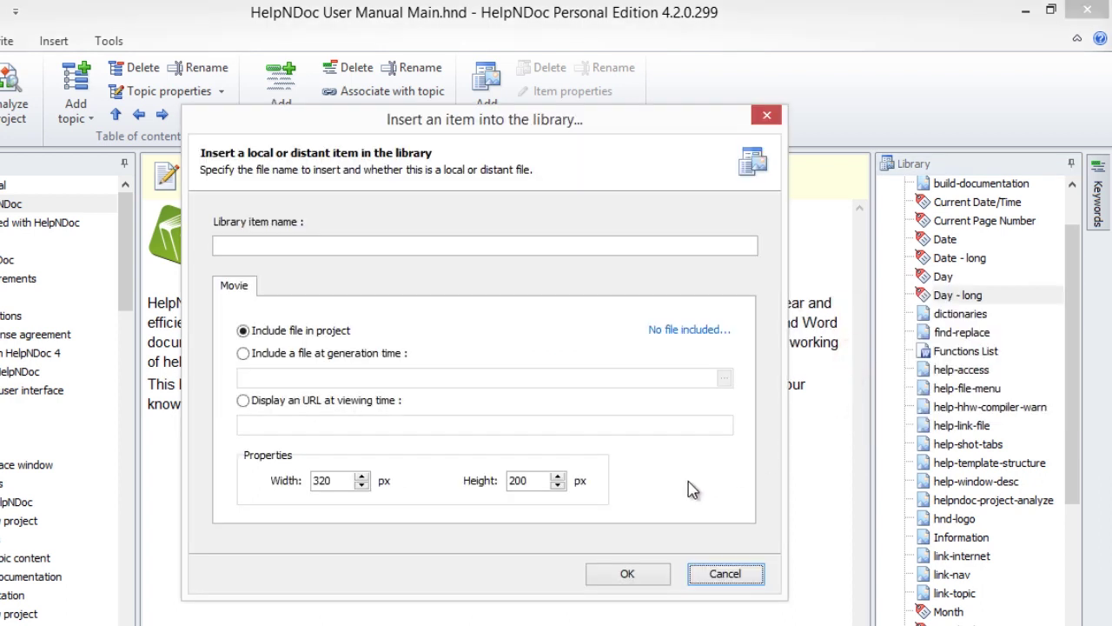
left_click(390, 245)
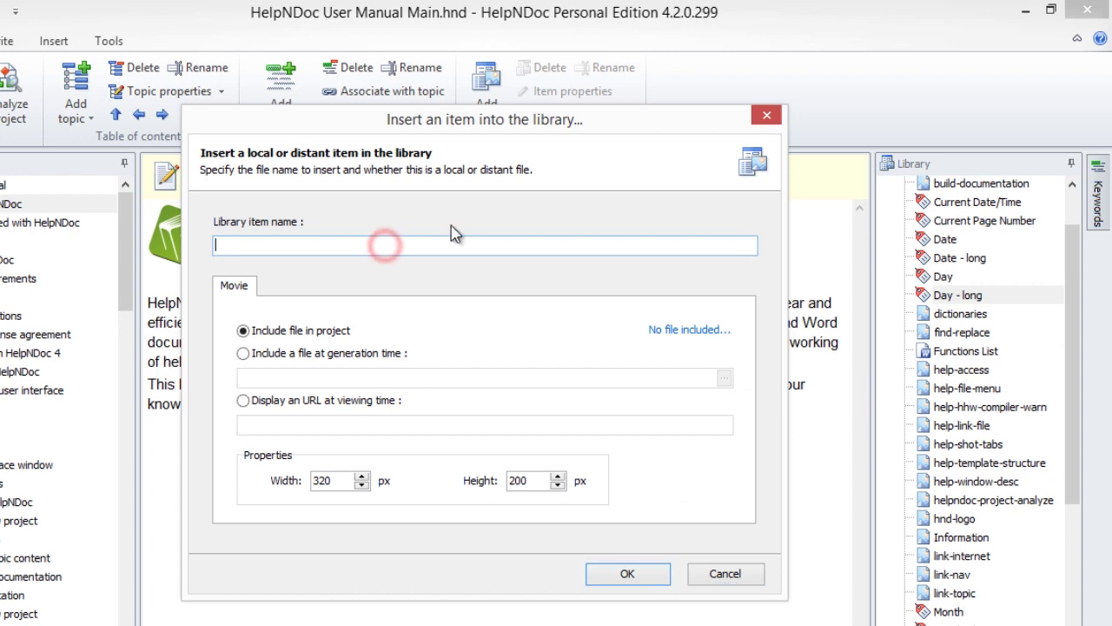
type("M")
type("Demo")
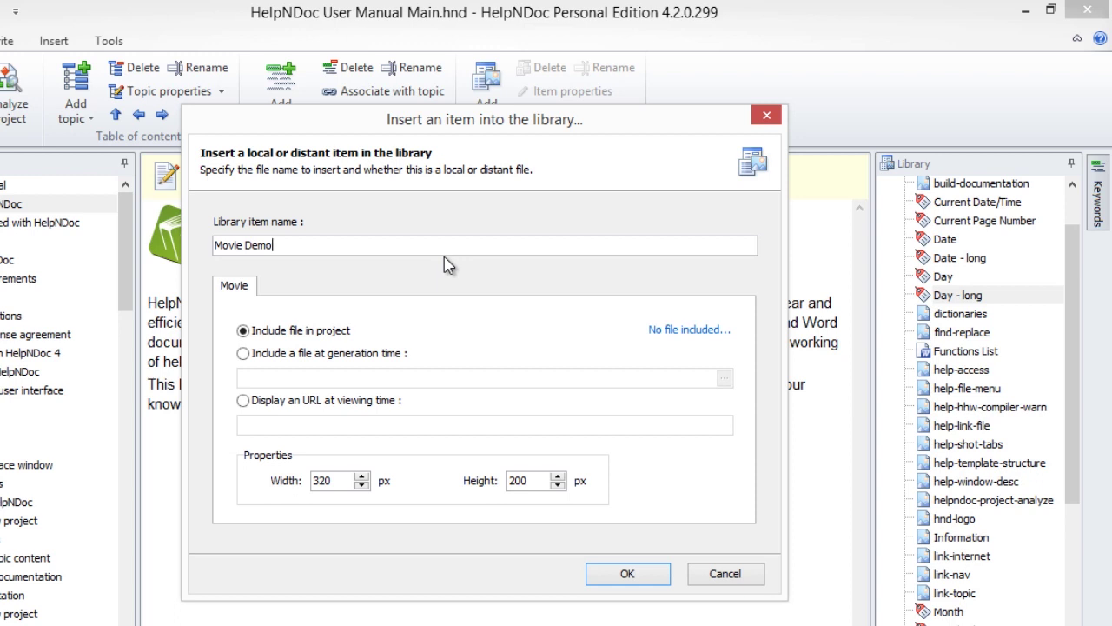
left_click(686, 339)
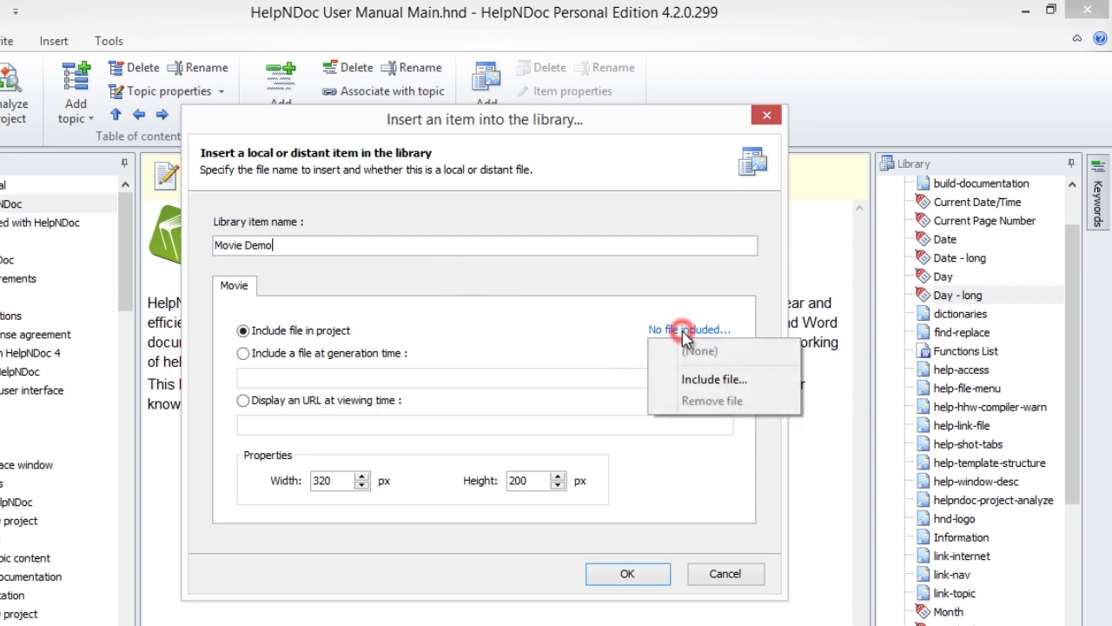
left_click(706, 387)
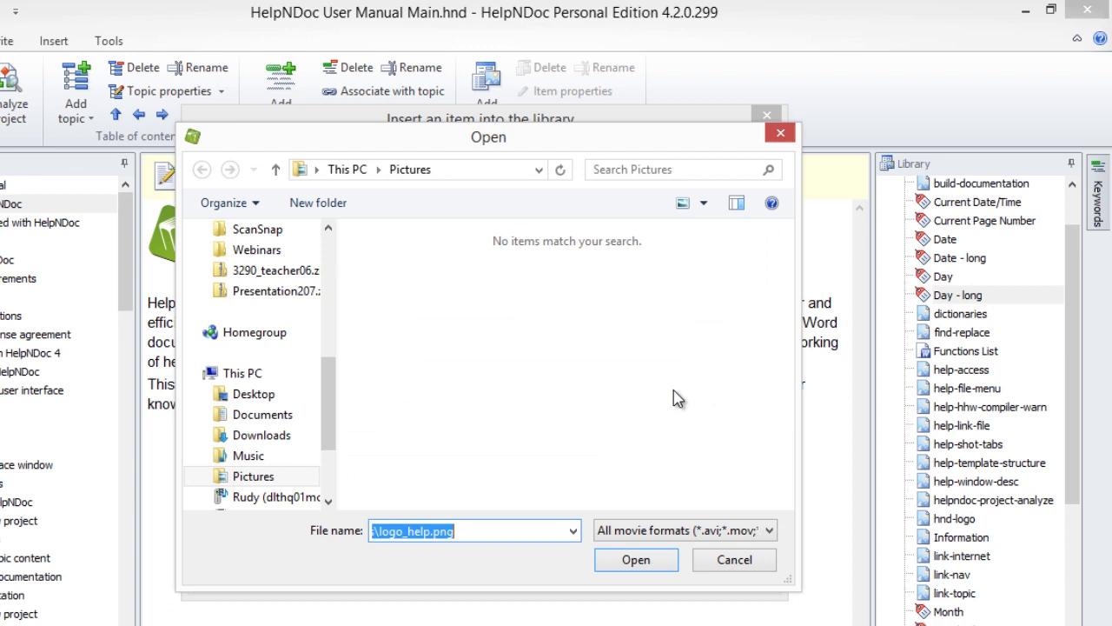
Include Create-New-Topic-In-HelpNDoc.mp4 from the Videos folder in the movie item
left_click_drag(330, 413, 317, 441)
left_click(250, 458)
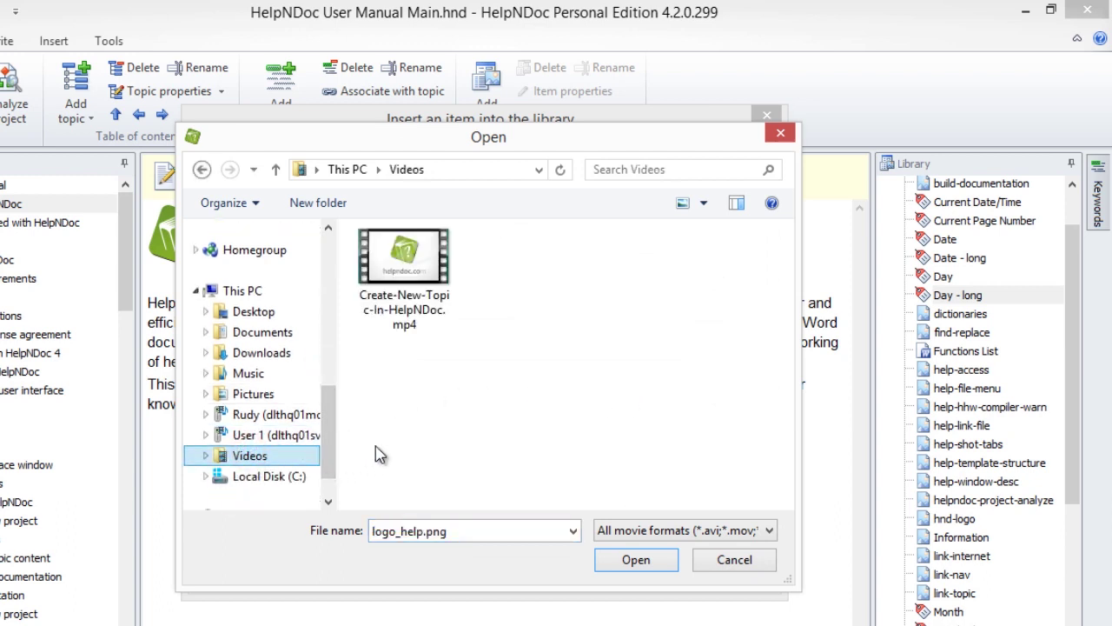
left_click(413, 309)
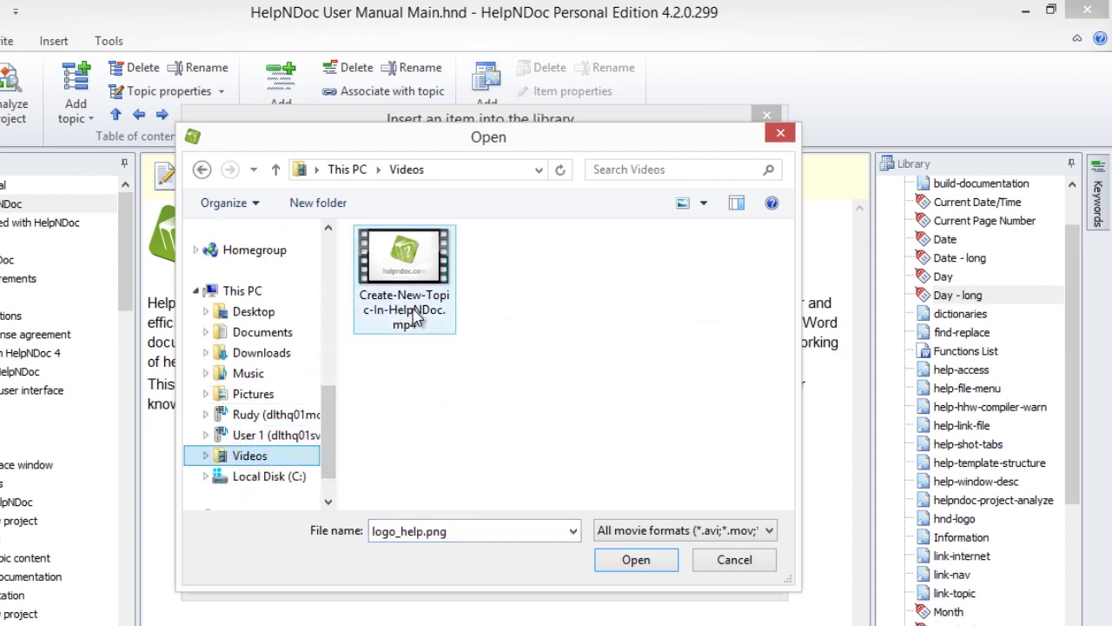
left_click(415, 267)
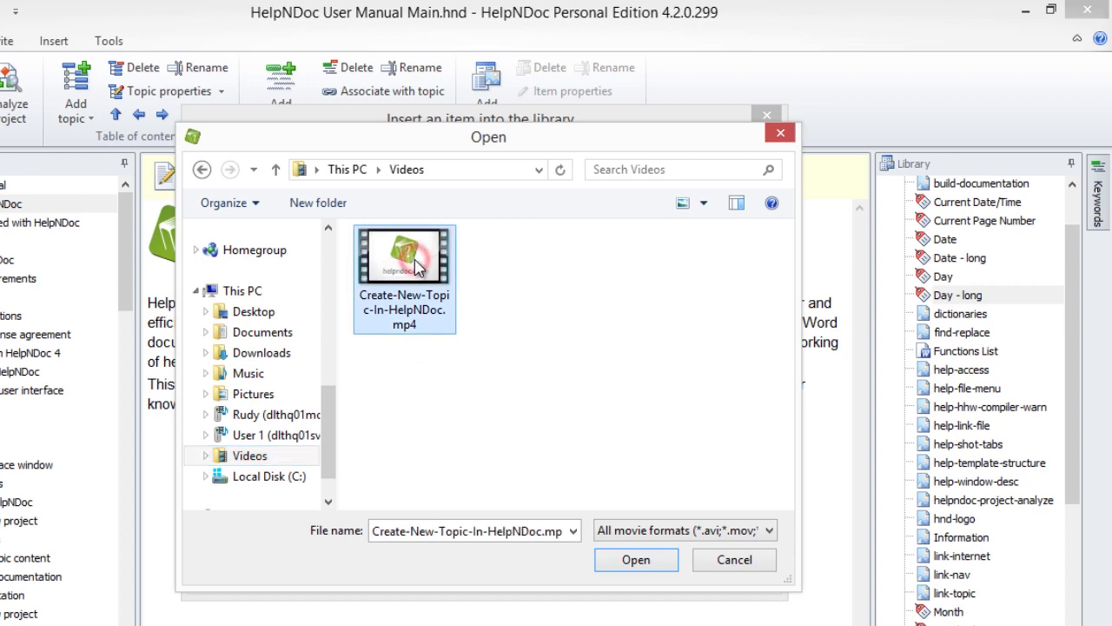
left_click(633, 560)
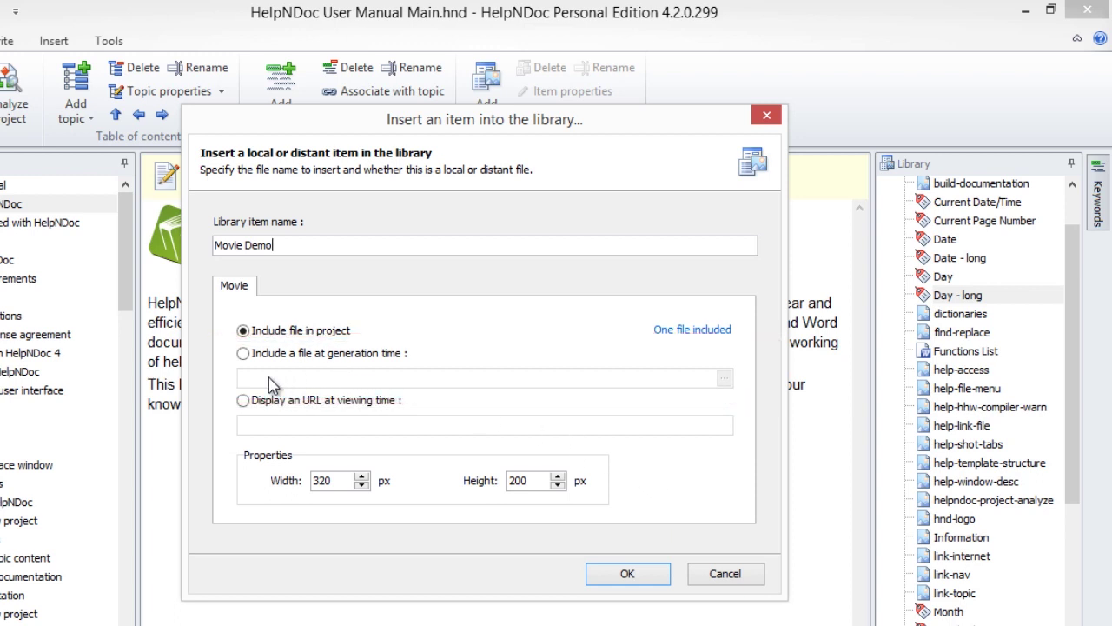
Point the generation-time file option to the same Create-New-Topic-In-HelpNDoc.mp4
left_click(244, 354)
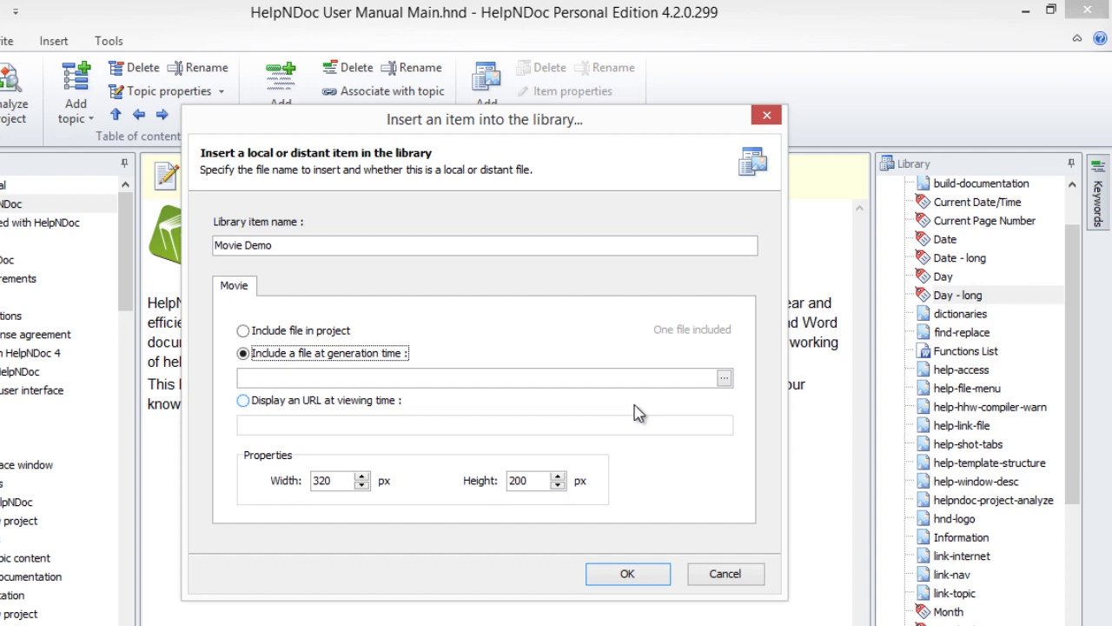
left_click(724, 380)
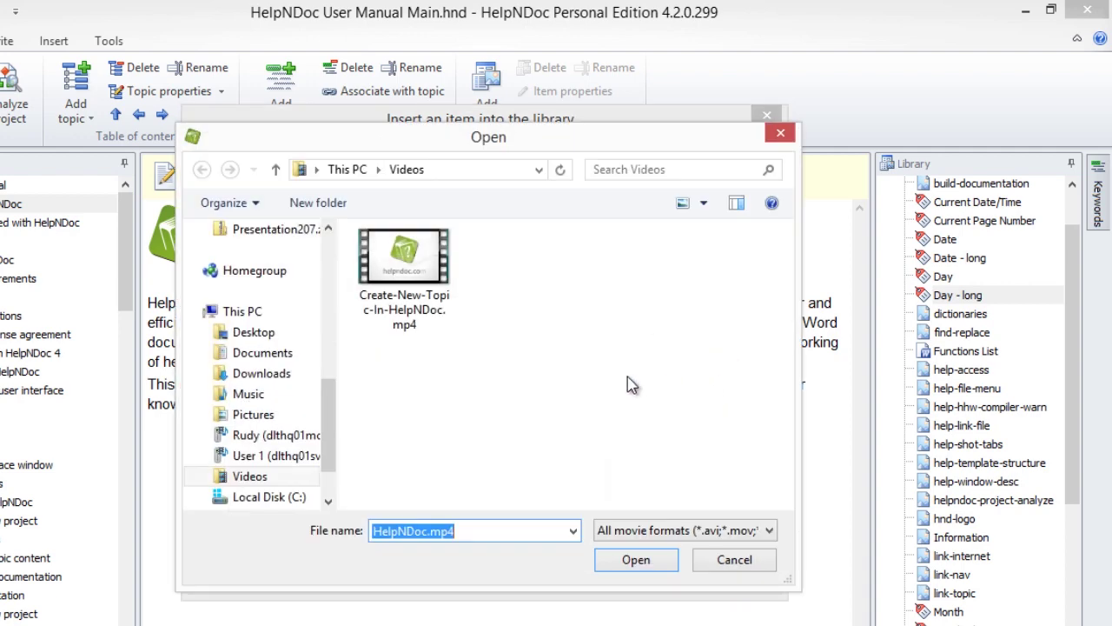
left_click(408, 271)
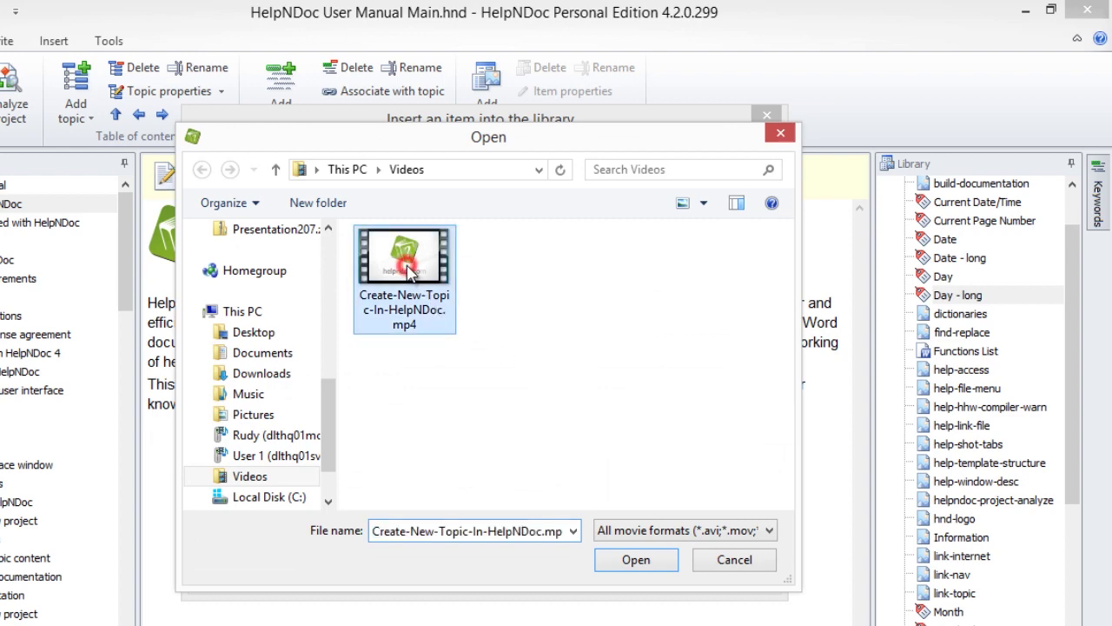
left_click(635, 560)
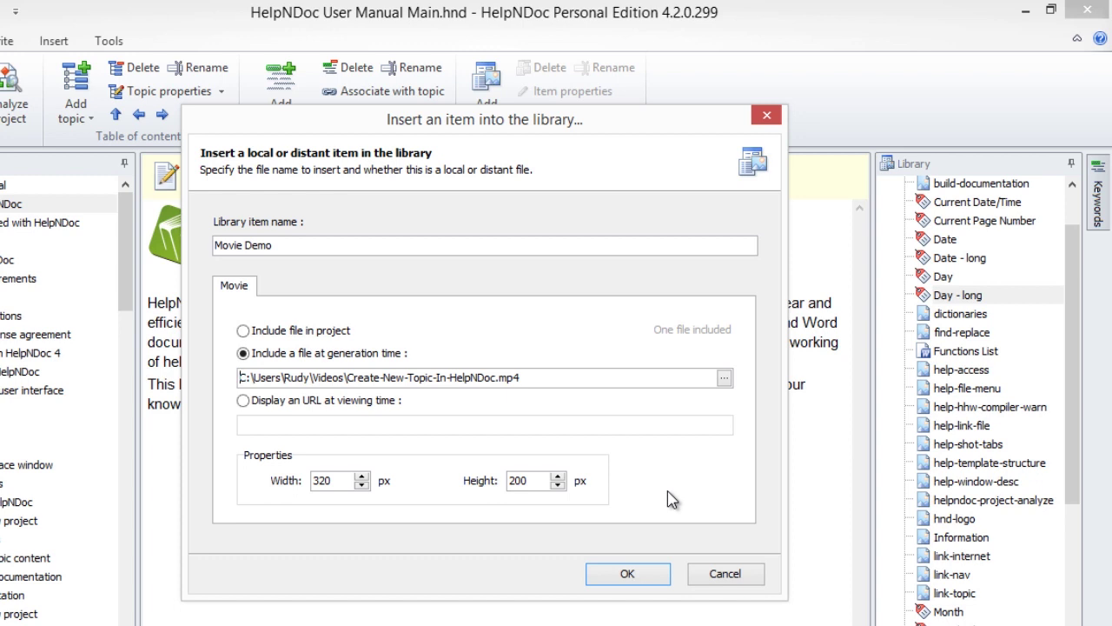
left_click(244, 401)
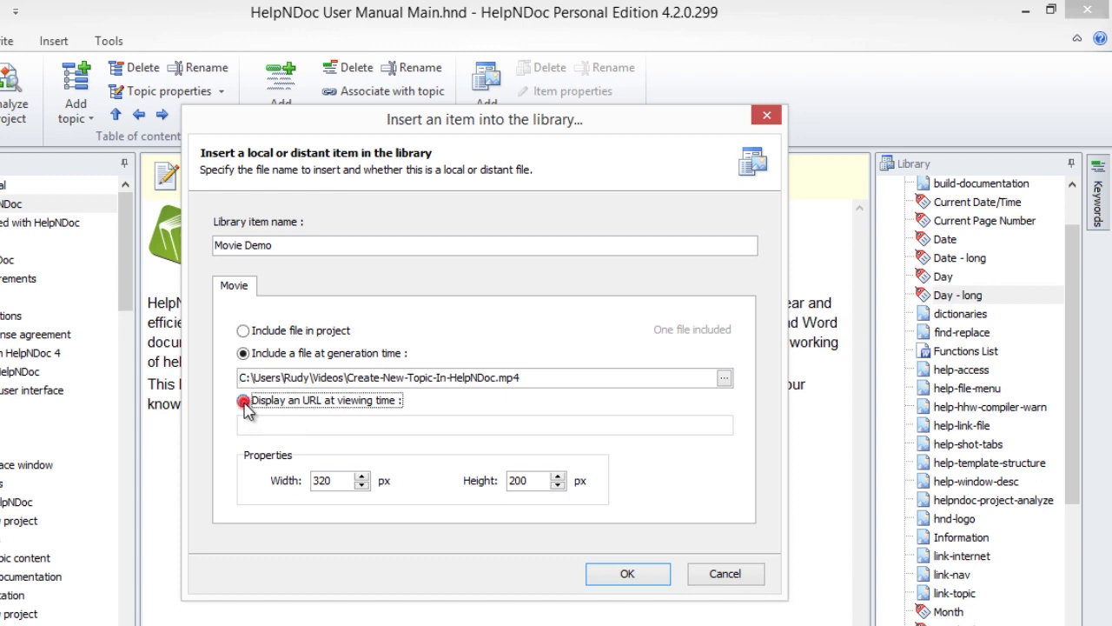
left_click(460, 422)
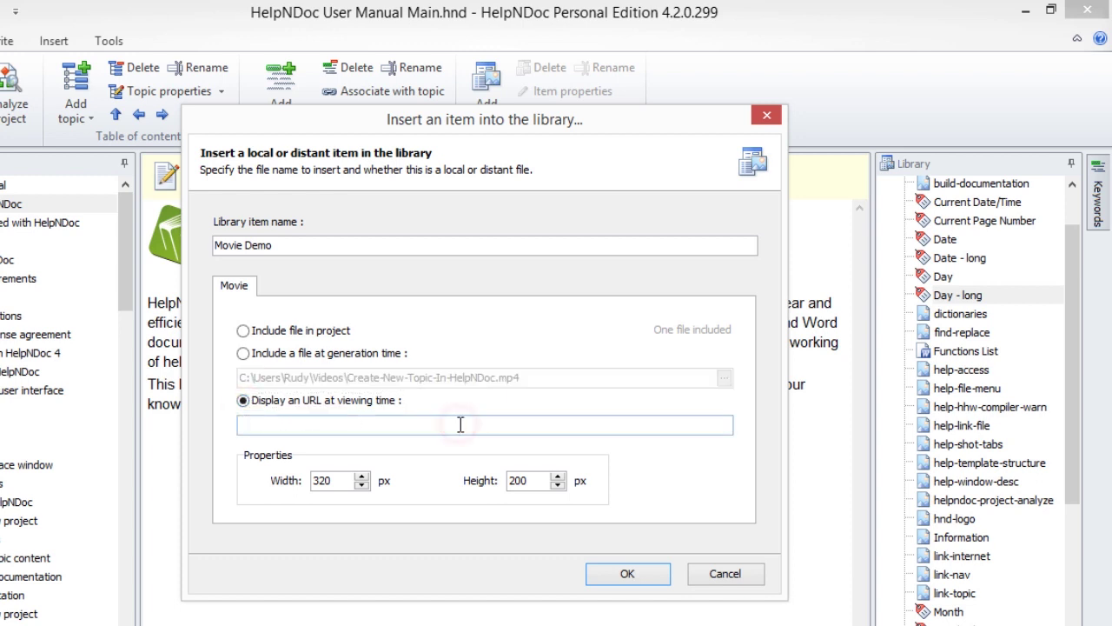
type("www.helpndoc.com")
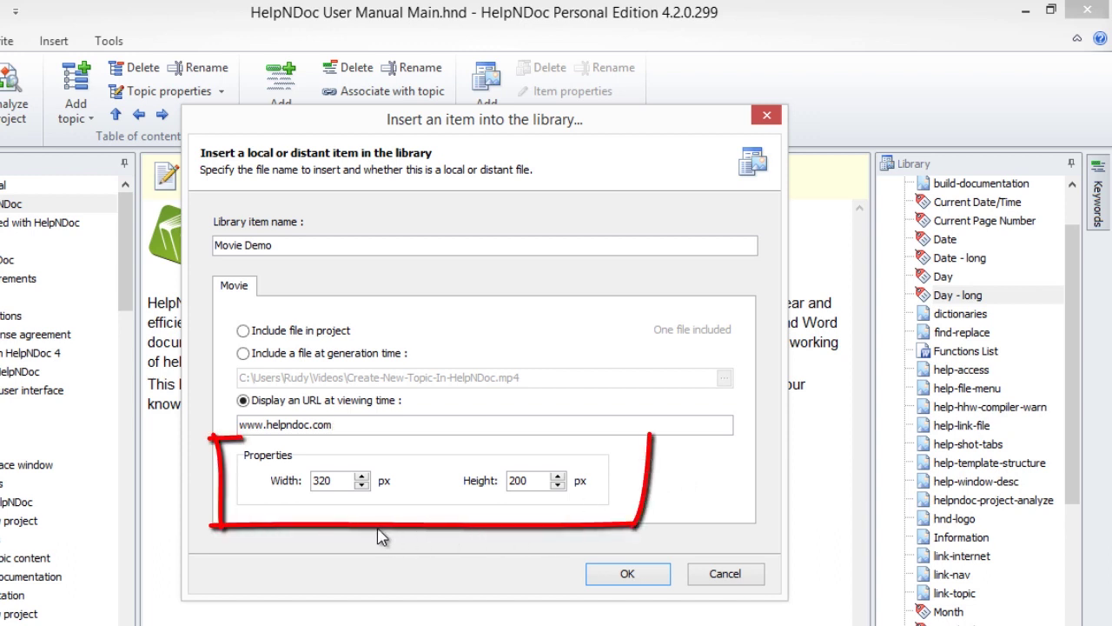
Size the movie 640 × 360 px, keep the file included in project, and confirm
double_click(339, 481)
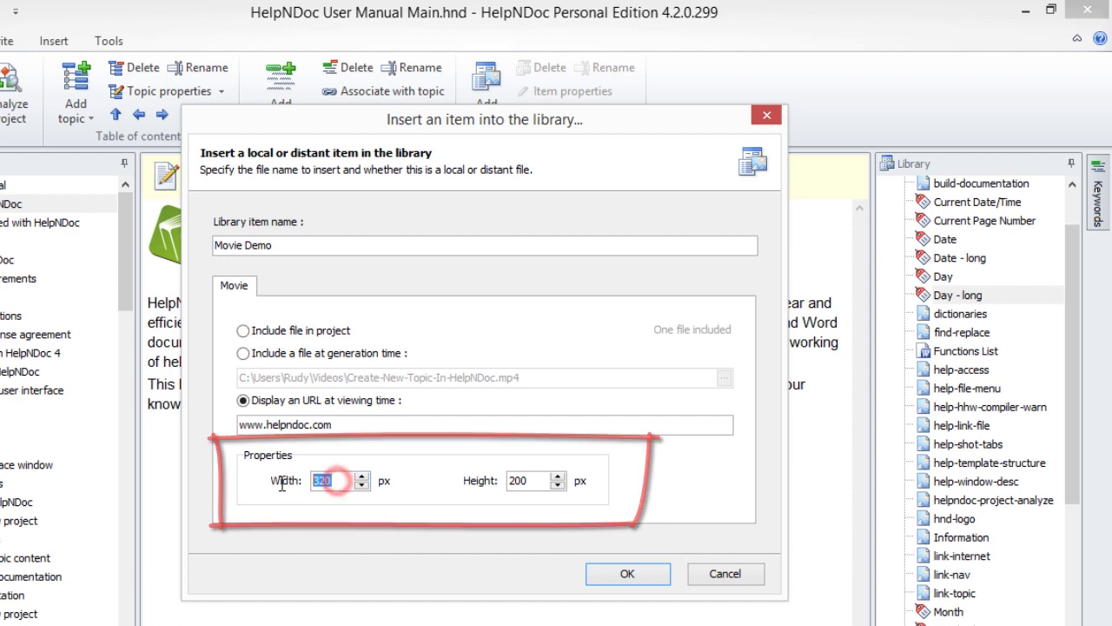
type("640")
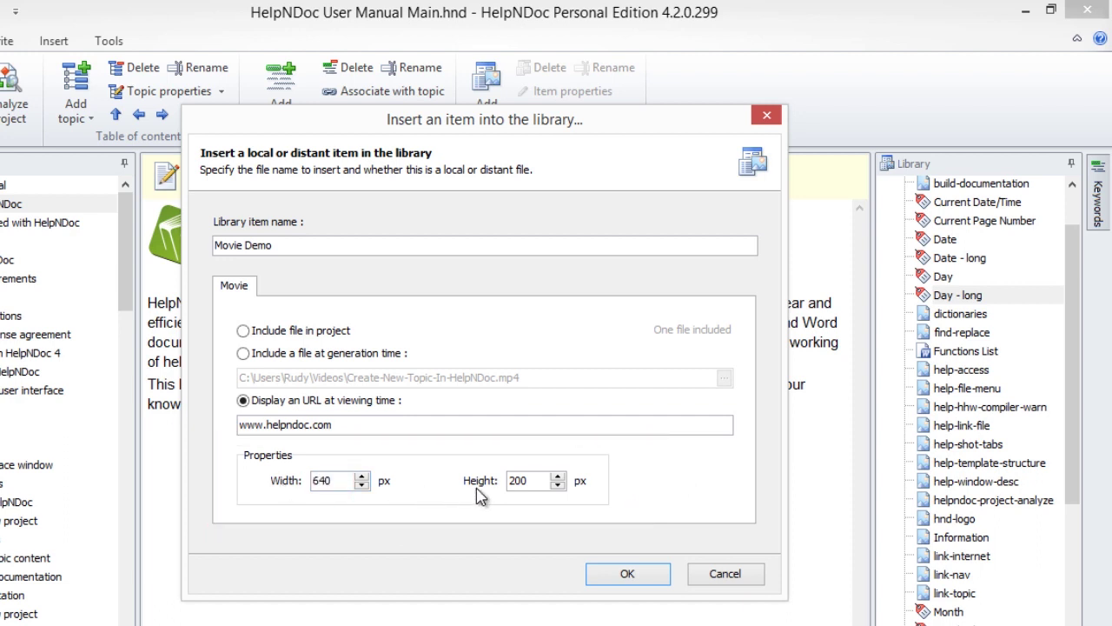
double_click(526, 479)
type("360")
left_click(700, 480)
left_click(244, 331)
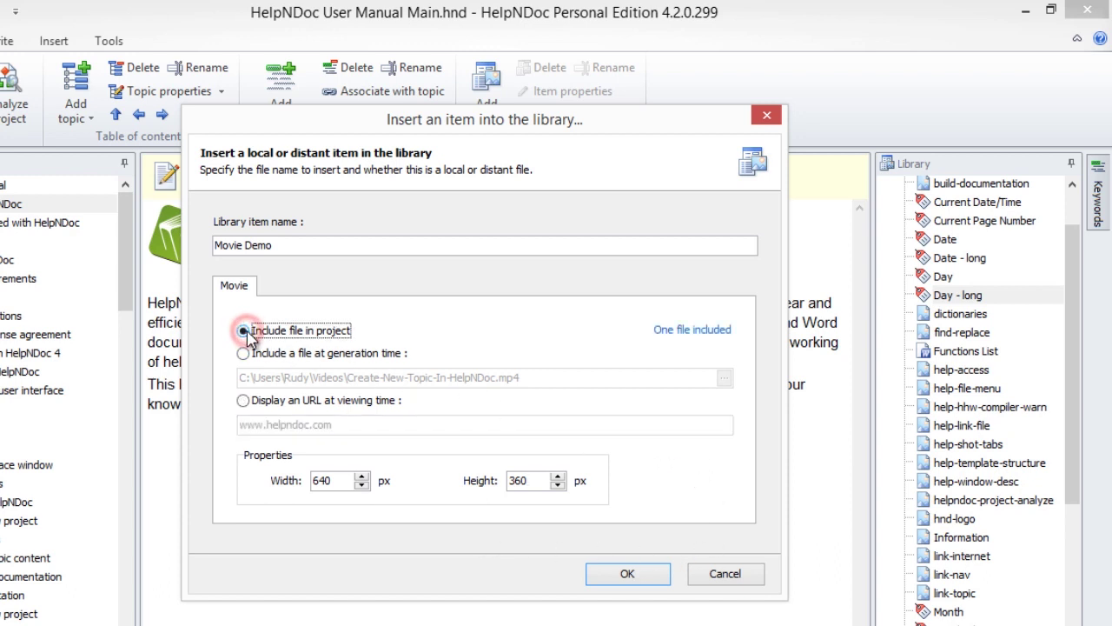
left_click(627, 574)
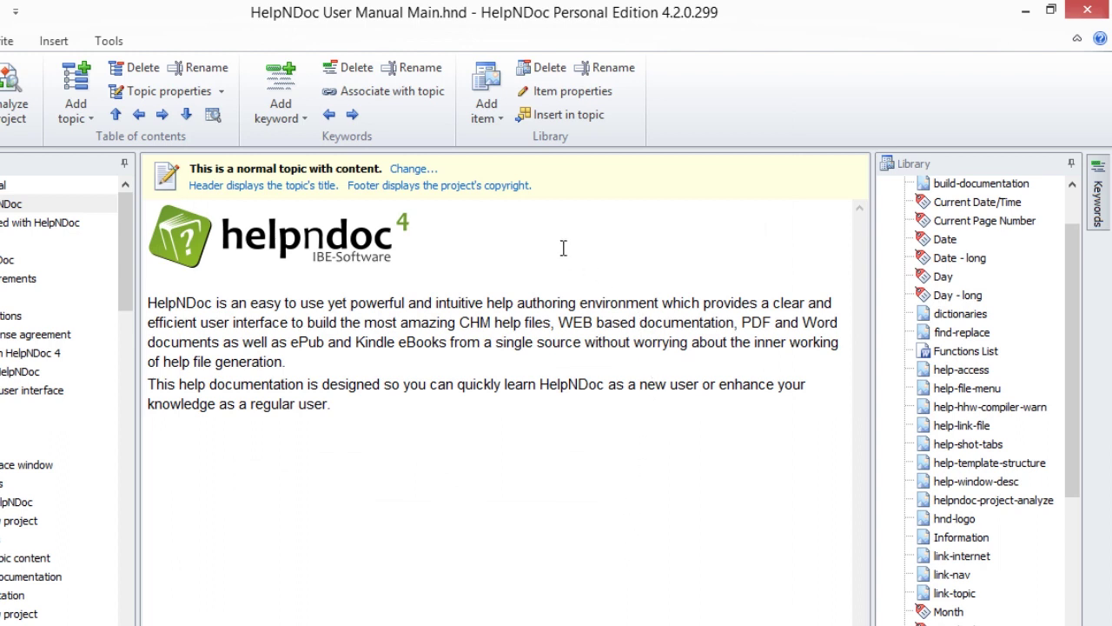
Start a new document library item named 'Document Demo'
left_click(489, 106)
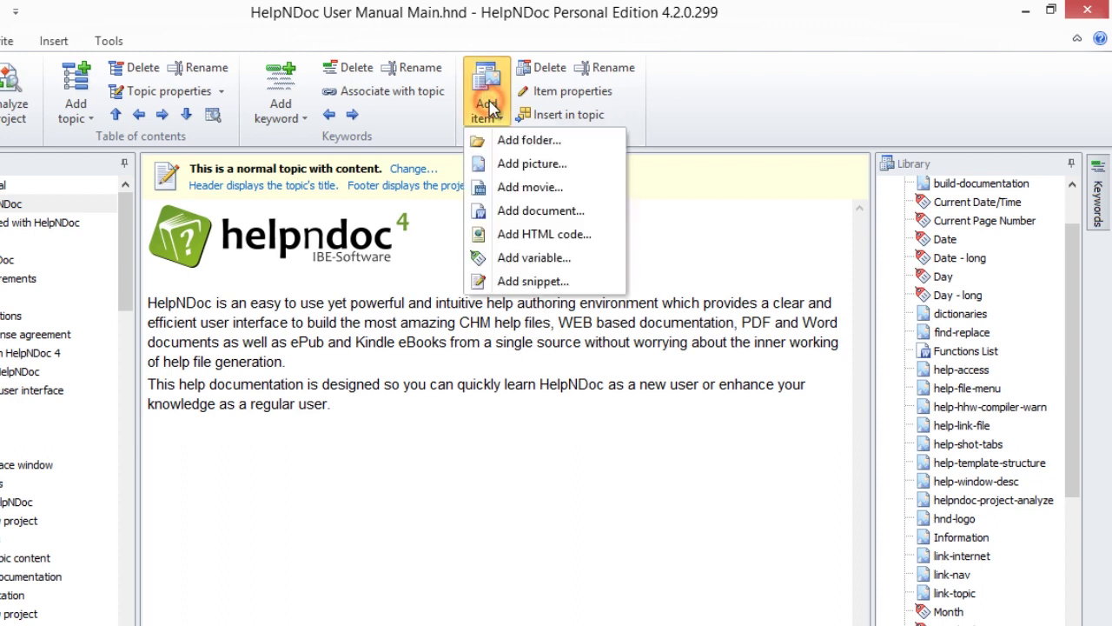
left_click(526, 211)
left_click(448, 242)
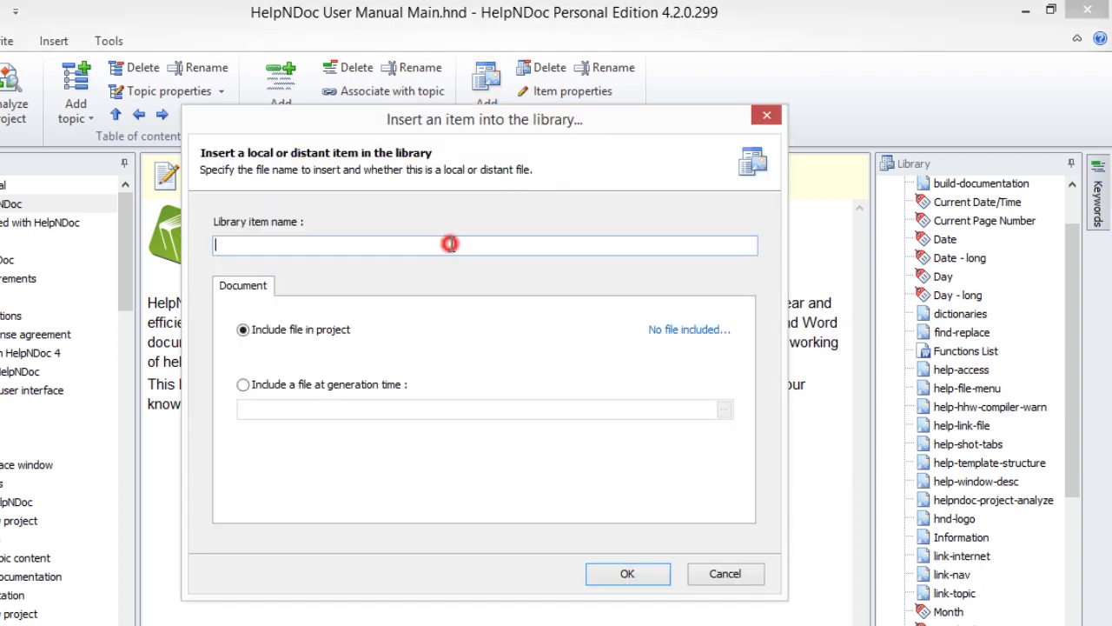
type("Document Demo")
Include Create-New-Project-In-HelpNDoc.docx from the Documents folder
left_click(677, 331)
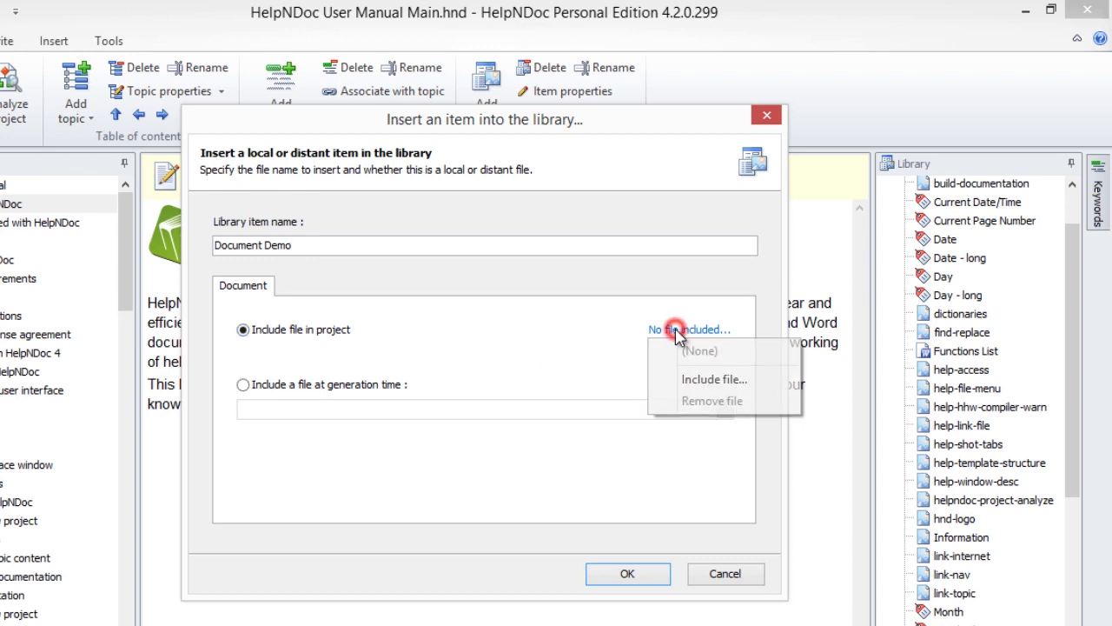
left_click(692, 378)
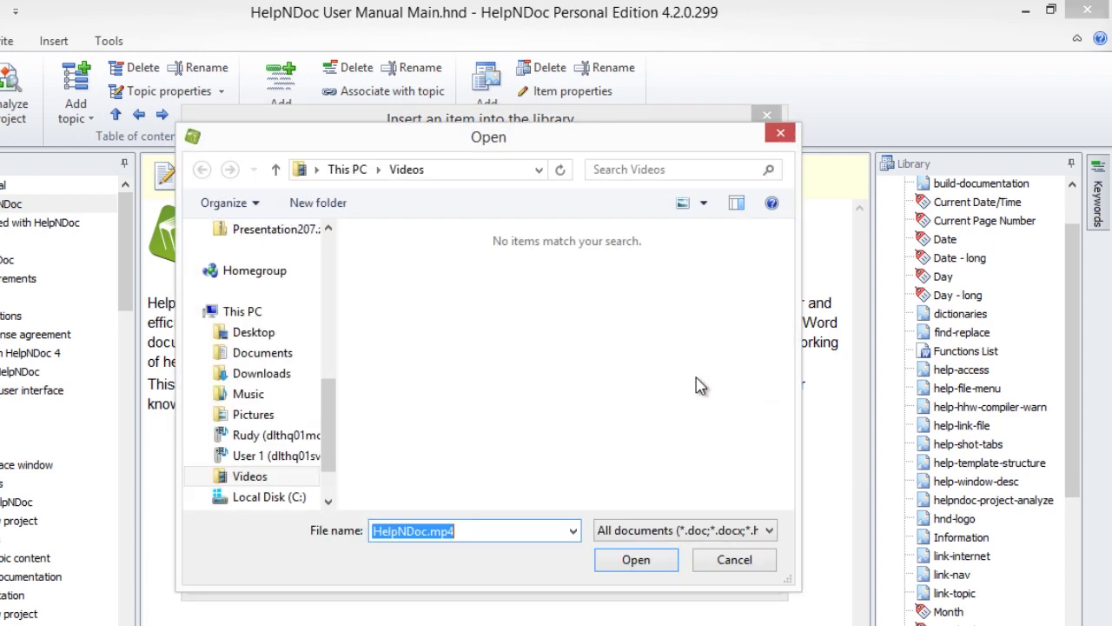
left_click(259, 354)
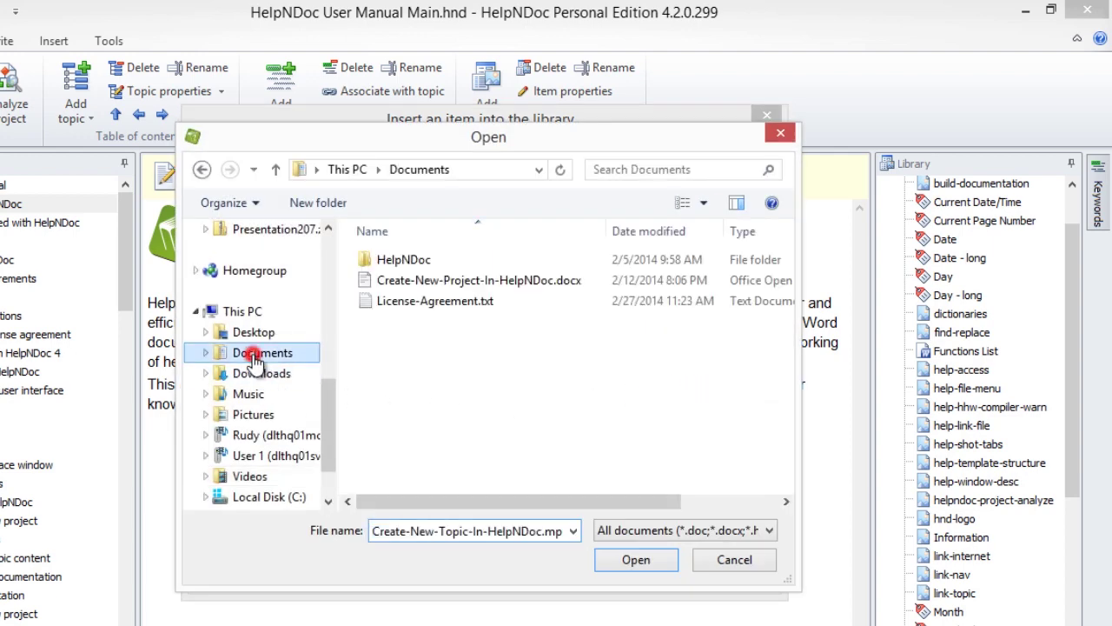
left_click(465, 282)
left_click(635, 561)
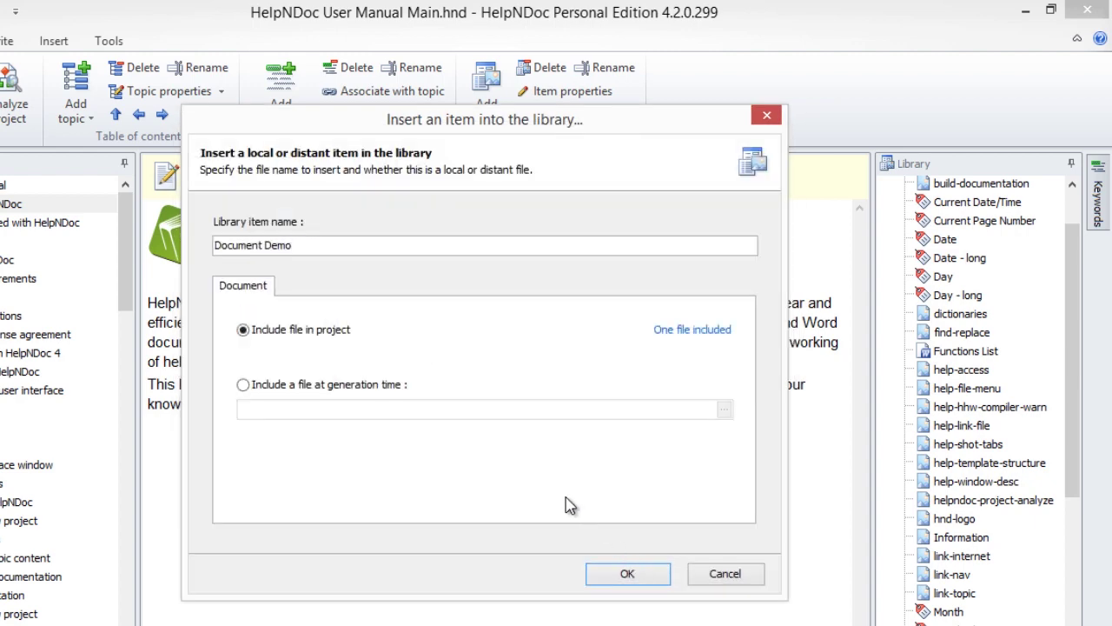
Set the same .docx as the generation-time file and add the item
left_click(242, 384)
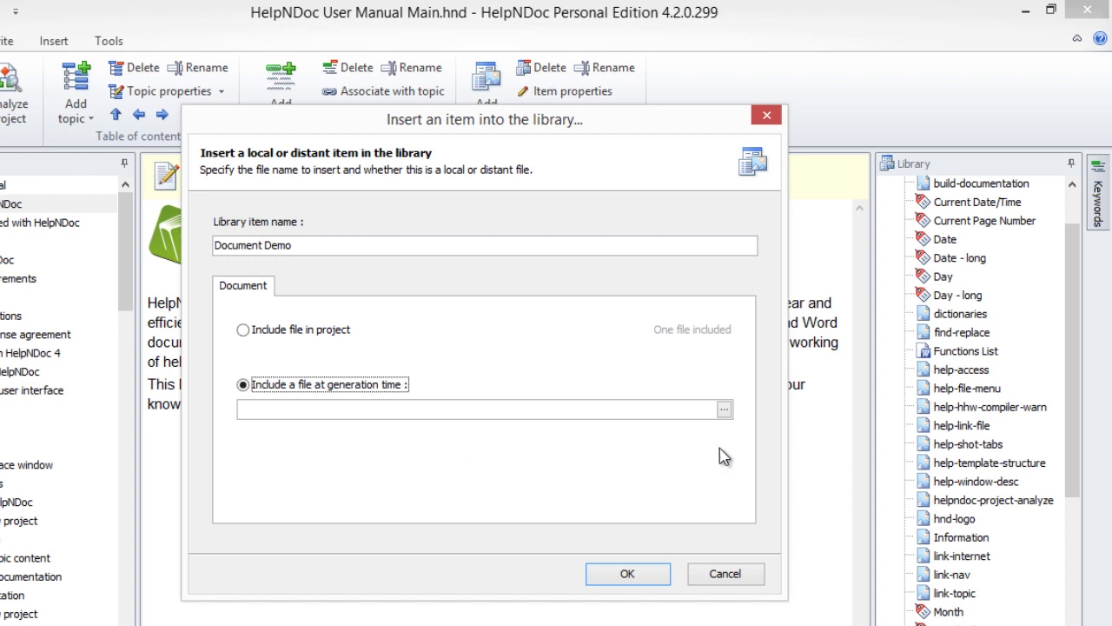
left_click(724, 412)
left_click(724, 412)
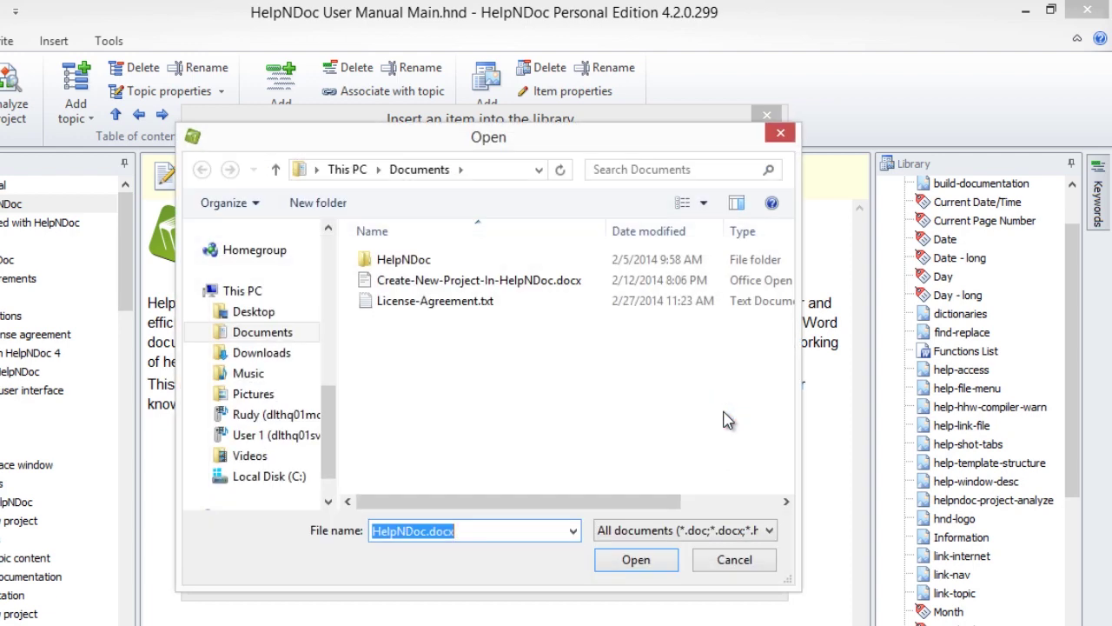
left_click(420, 287)
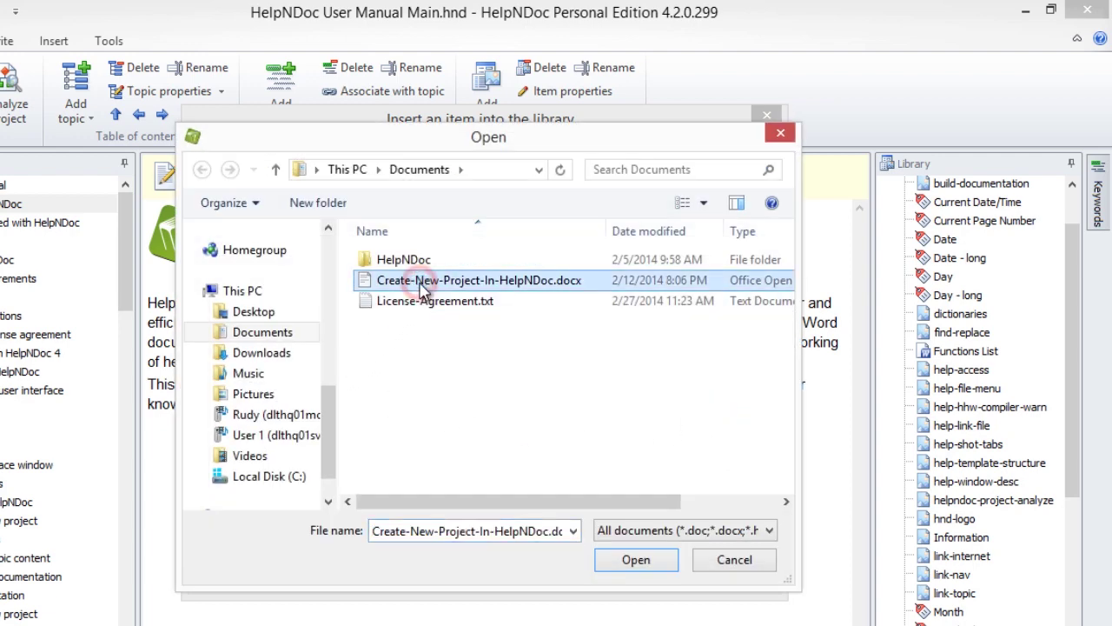
left_click(629, 561)
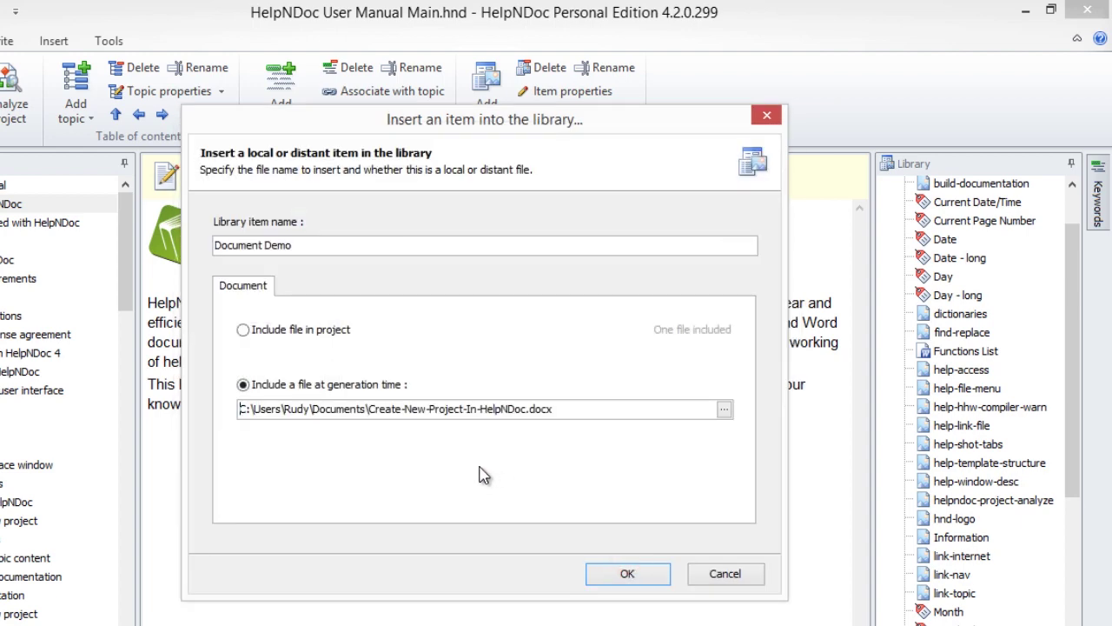
left_click(627, 576)
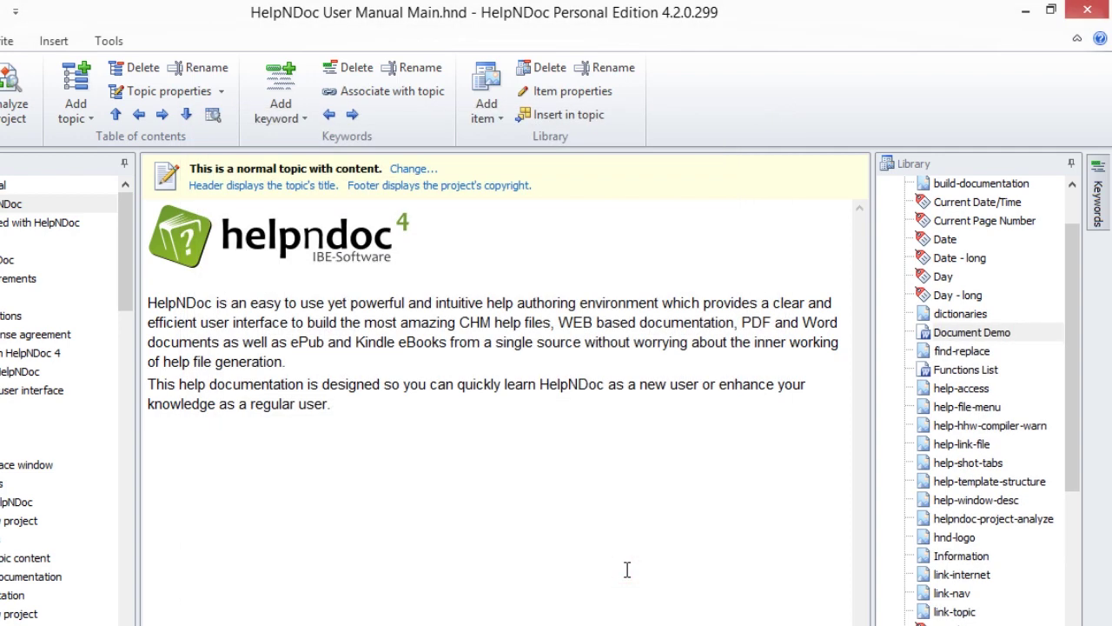
Add an HTML code item 'HTML Demo' containing <p>helpndoc</p>
right_click(942, 296)
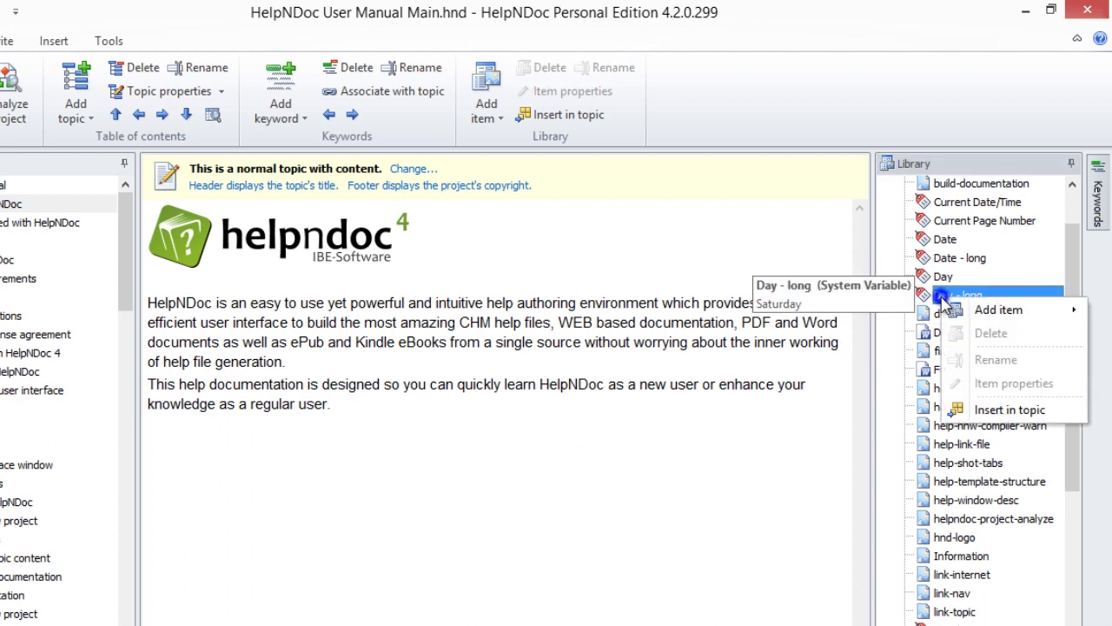
mouse_move(991, 310)
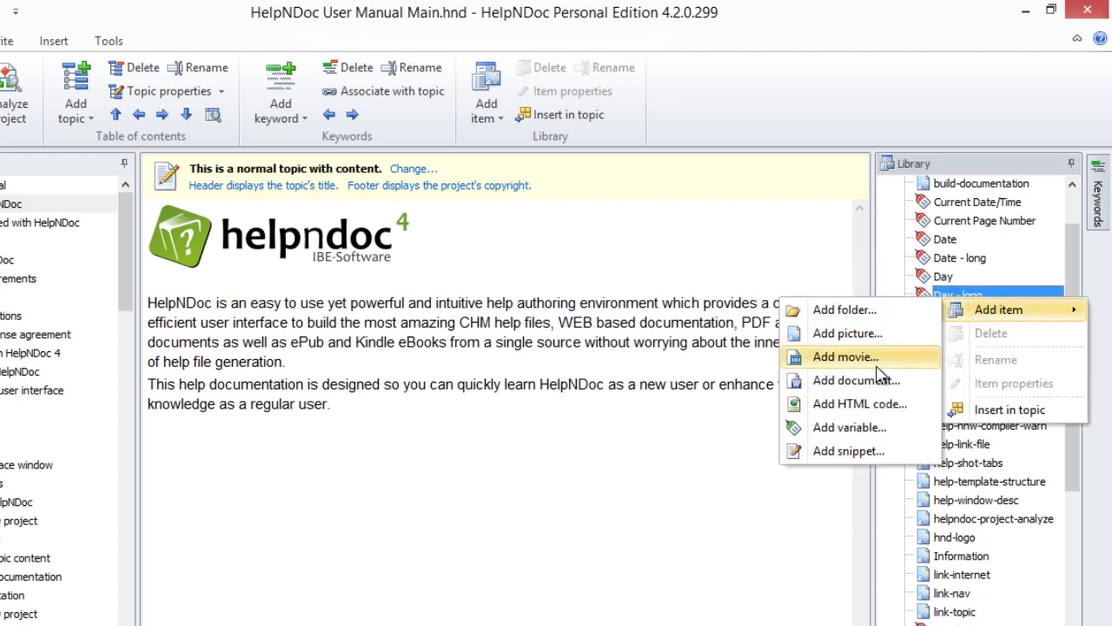
left_click(855, 403)
left_click(405, 248)
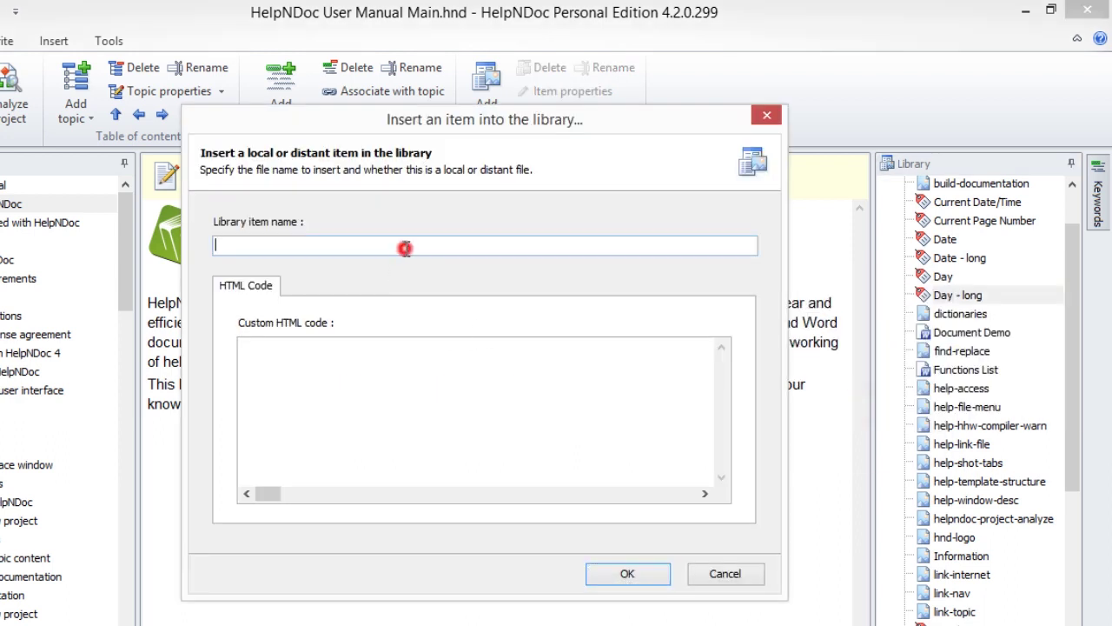
type("HTML Demo")
left_click(360, 368)
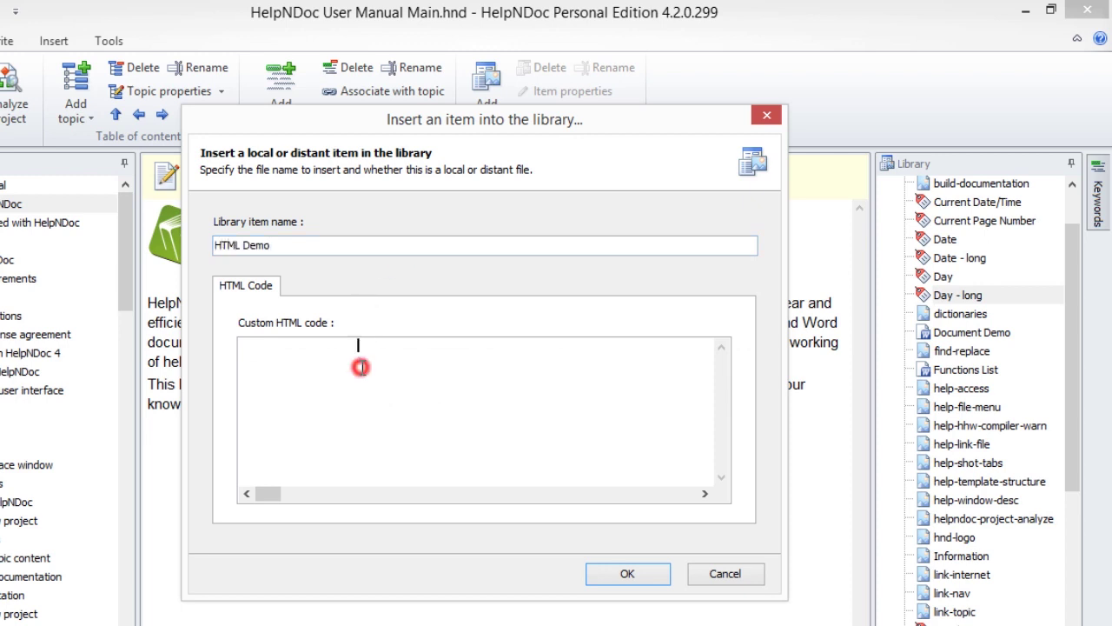
type("<p>helpndoc</p>")
key("Delete")
key("Delete")
key("Delete")
key("Delete")
key("Delete")
key("Delete")
key("Delete")
key("Delete")
key("Delete")
key("Delete")
key("Delete")
key("Delete")
key("Delete")
key("Delete")
key("Delete")
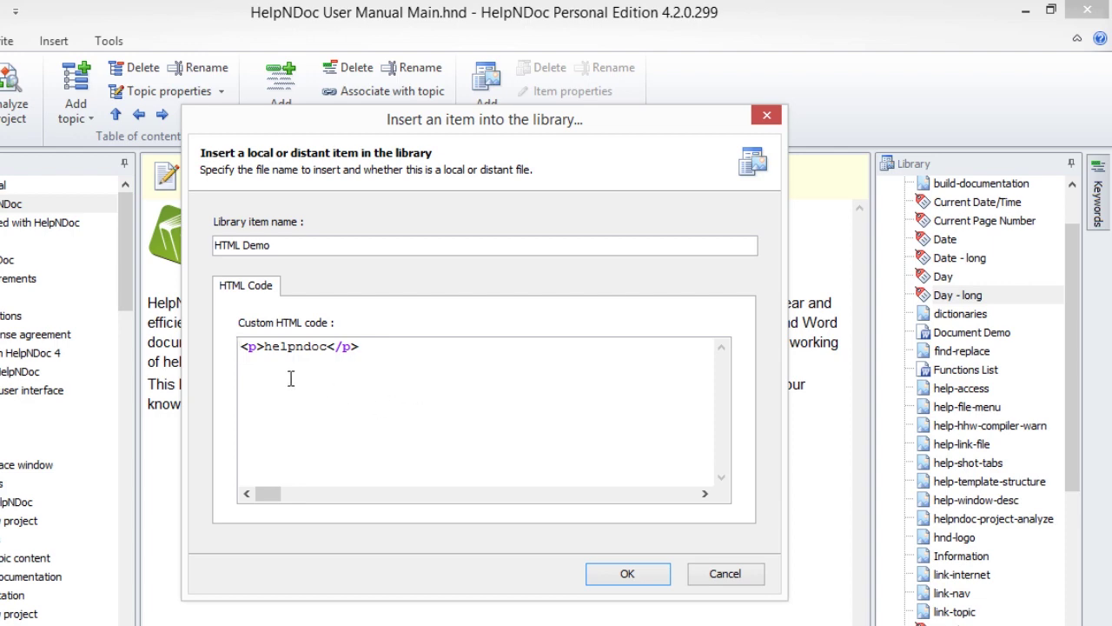
left_click(629, 571)
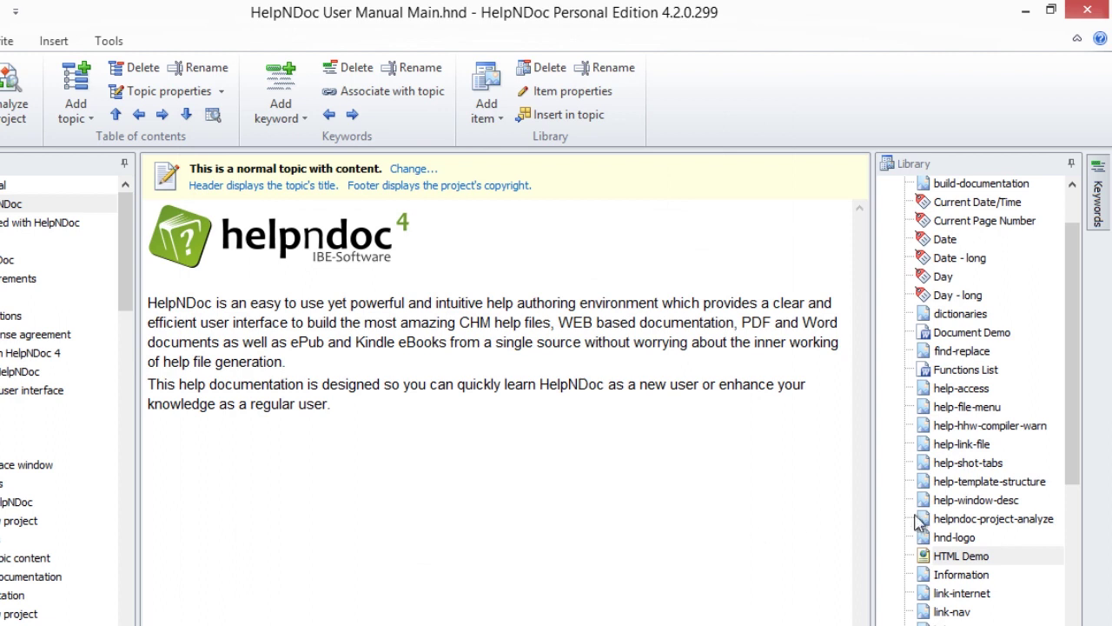
Add a variable named 'Copyright' with the value 2014
left_click(487, 106)
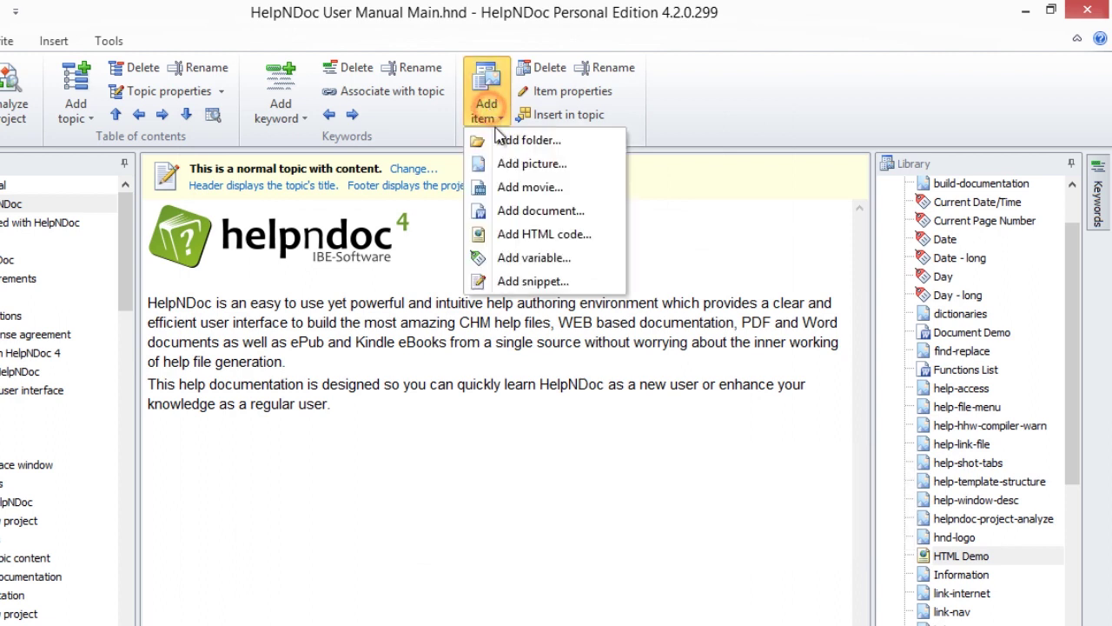
left_click(515, 258)
left_click(415, 244)
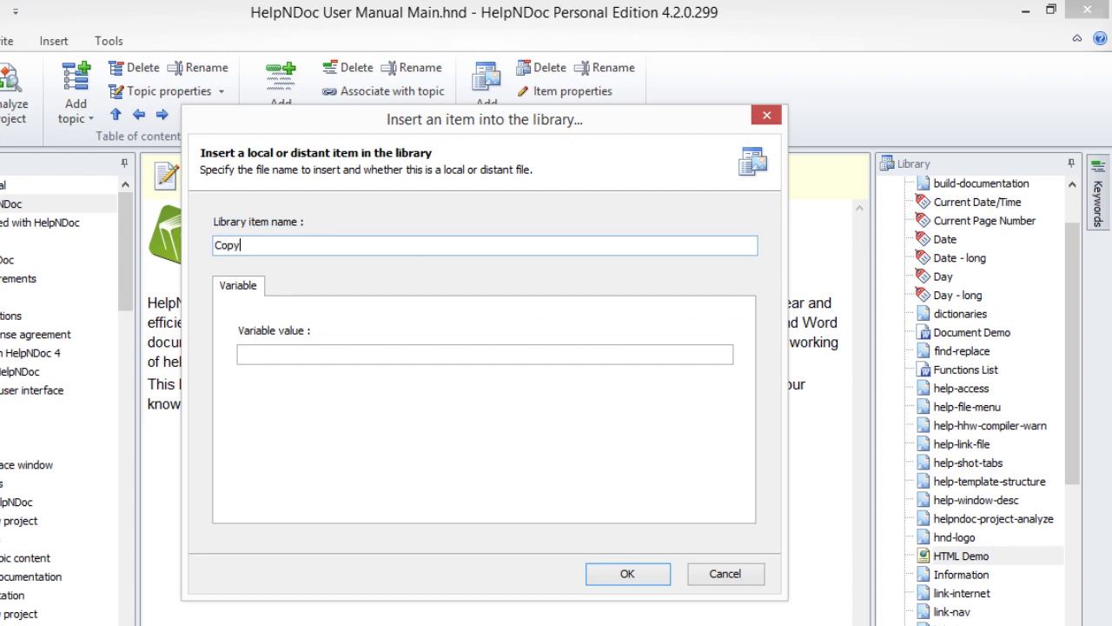
left_click(350, 355)
type("2014")
left_click(628, 575)
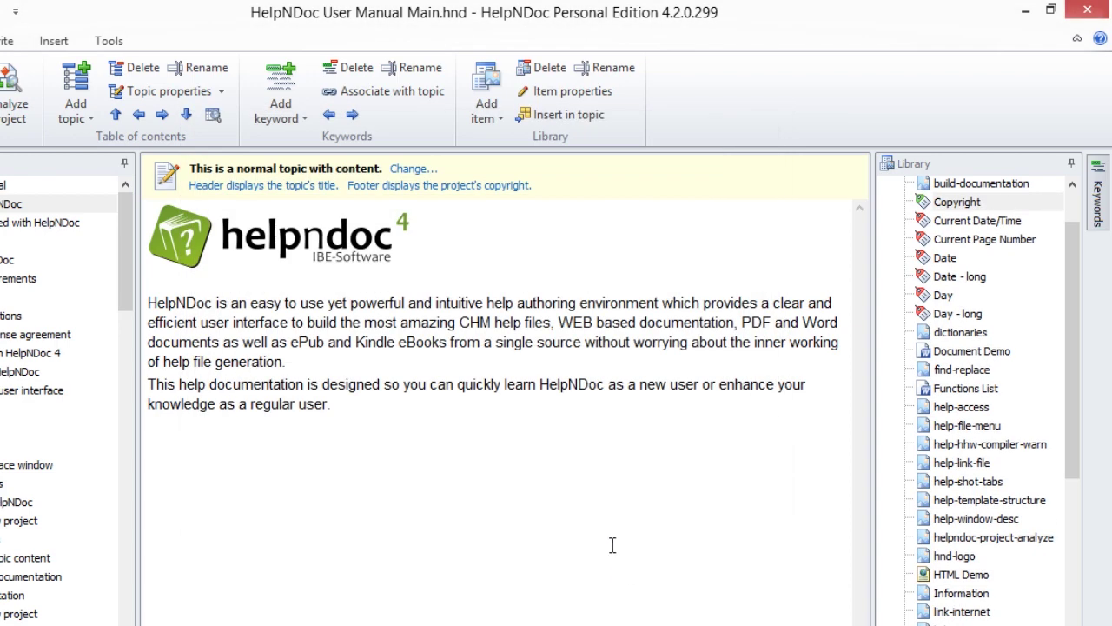
Start a new snippet library item named 'Snippet Demo'
right_click(954, 408)
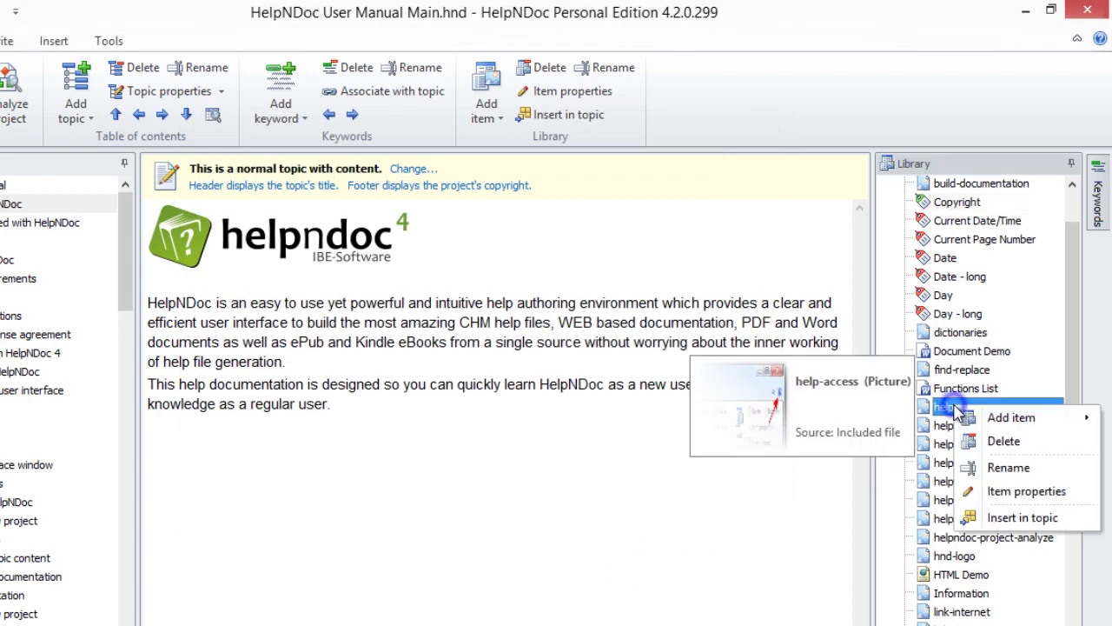
mouse_move(1012, 420)
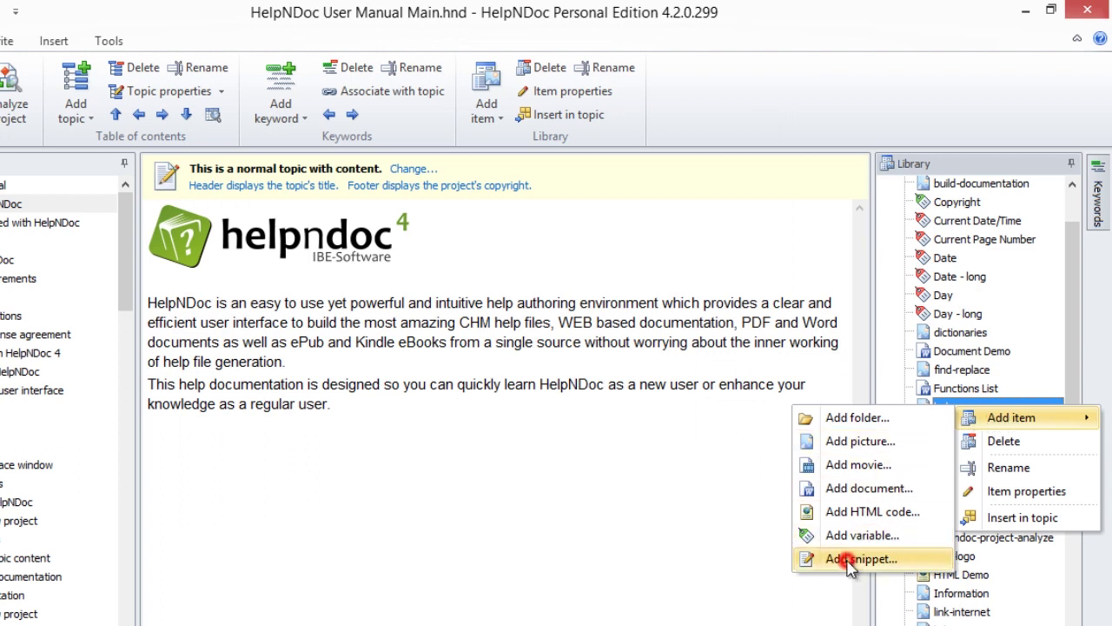
left_click(847, 561)
left_click(426, 246)
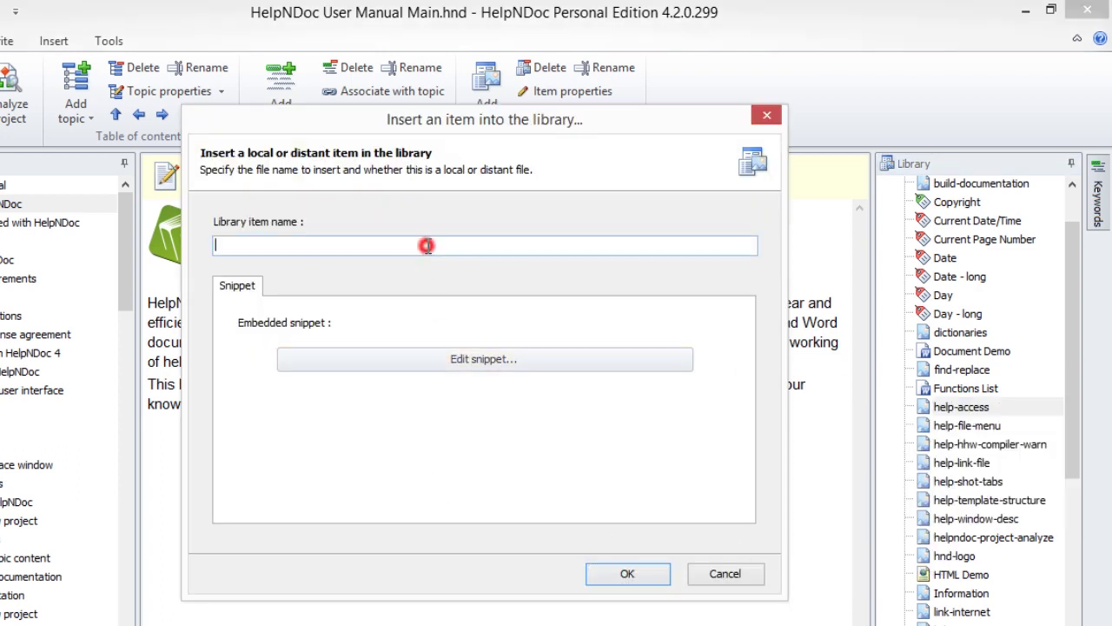
type("Snippet Demo")
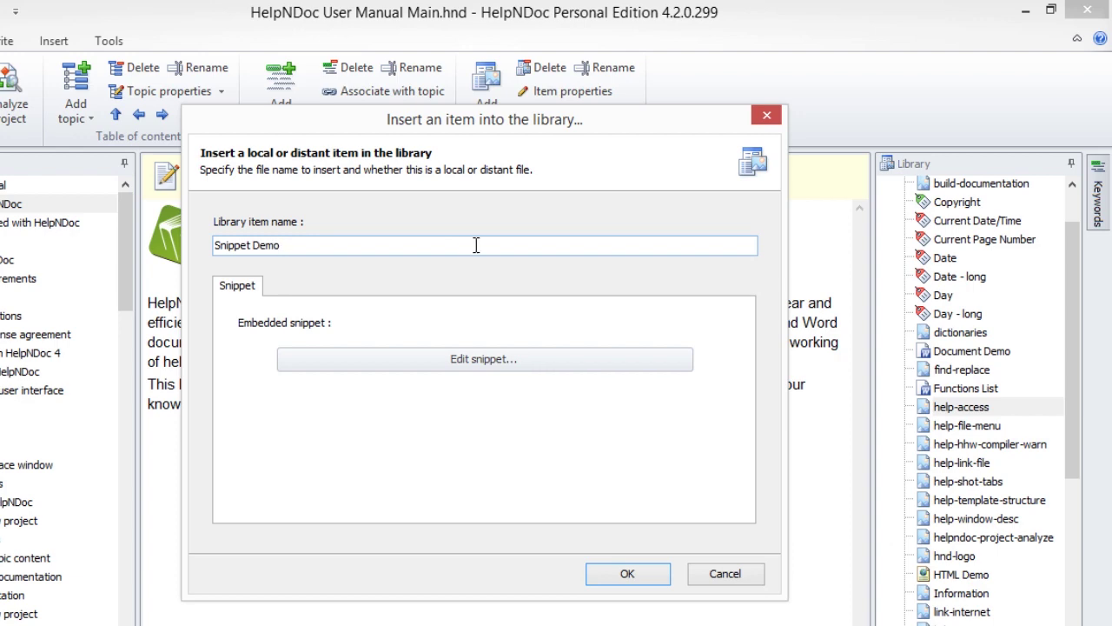
left_click(469, 357)
type("HelpNDoc - www.helpndoc.com")
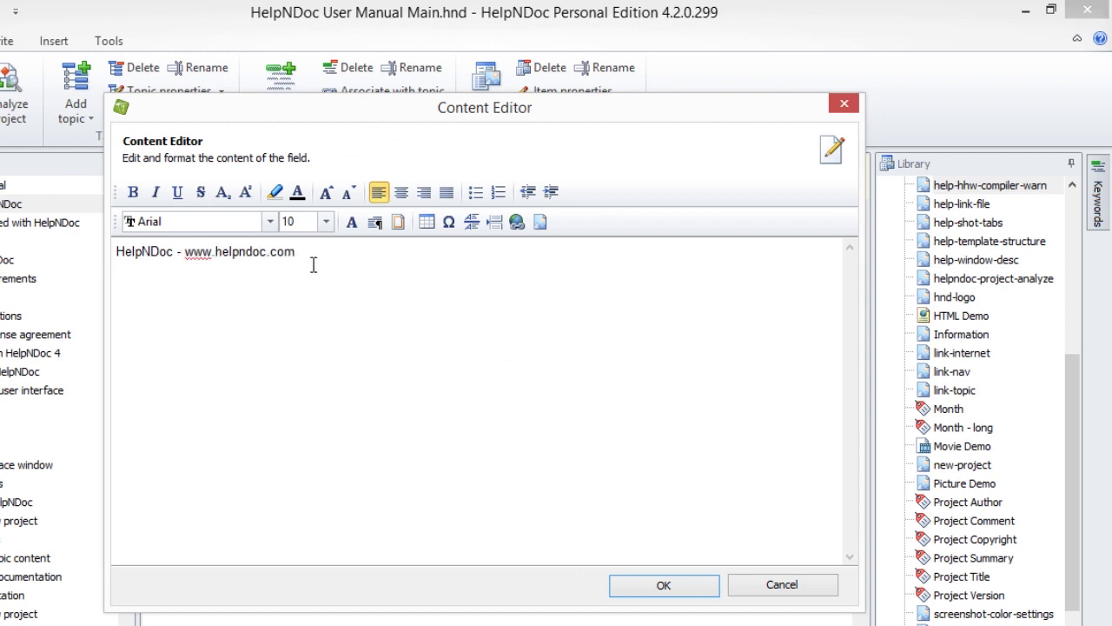
double_click(185, 252)
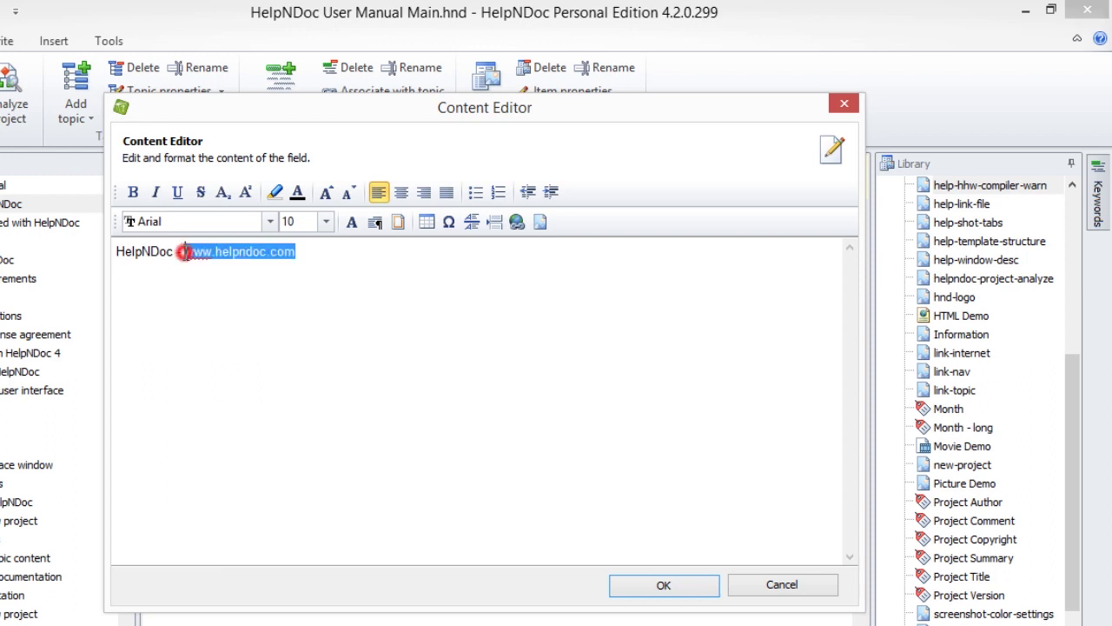
left_click(133, 192)
left_click_drag(335, 251, 119, 249)
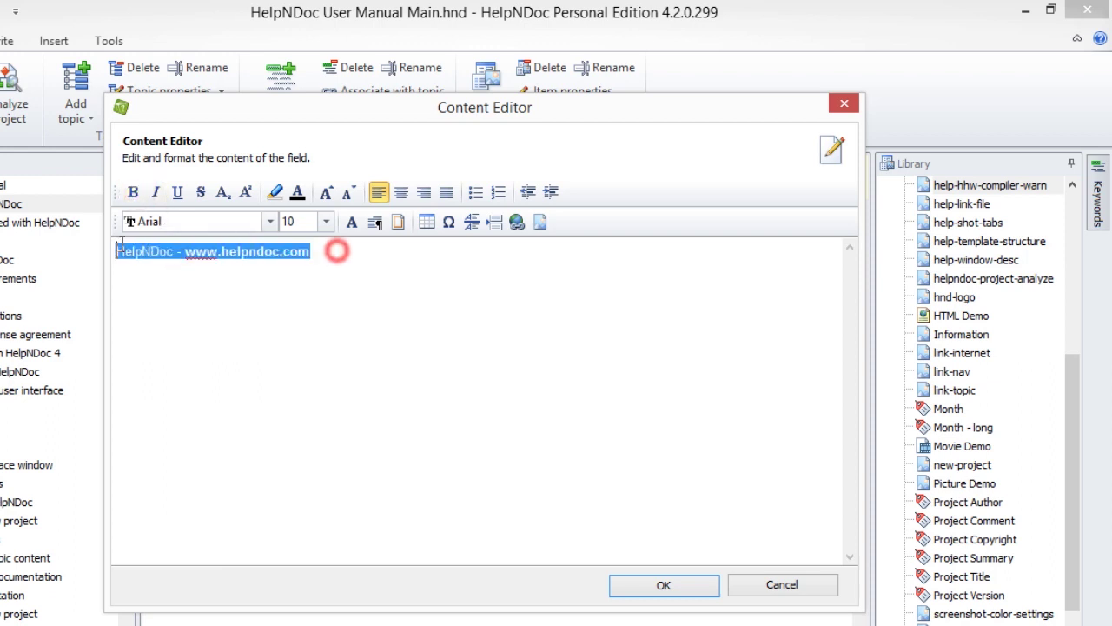
left_click(325, 221)
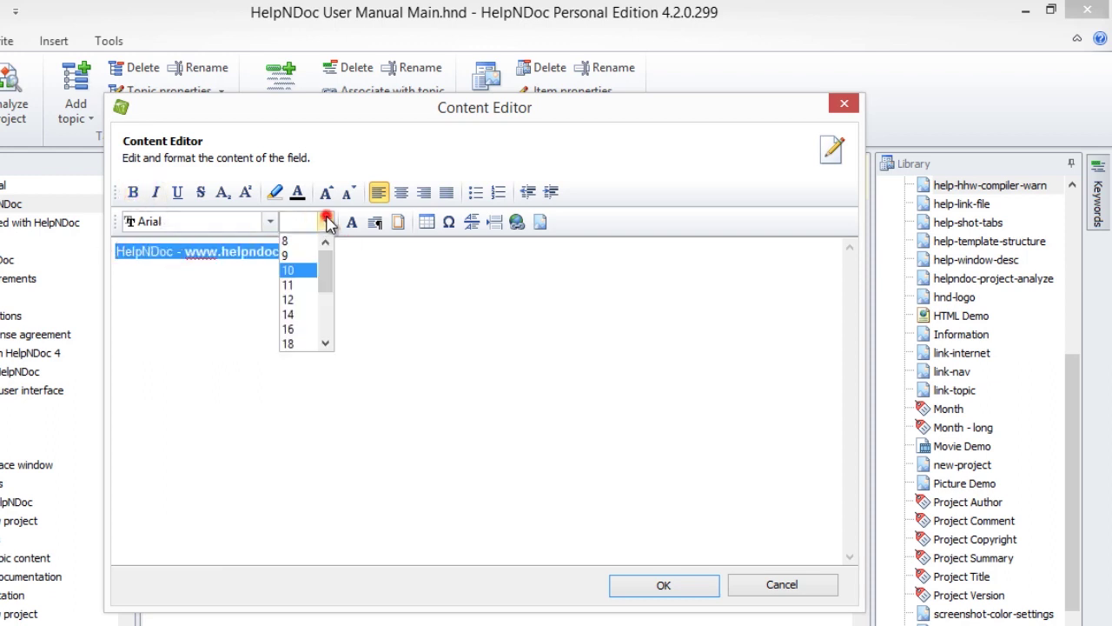
left_click(294, 329)
left_click(618, 360)
left_click(676, 588)
left_click(625, 576)
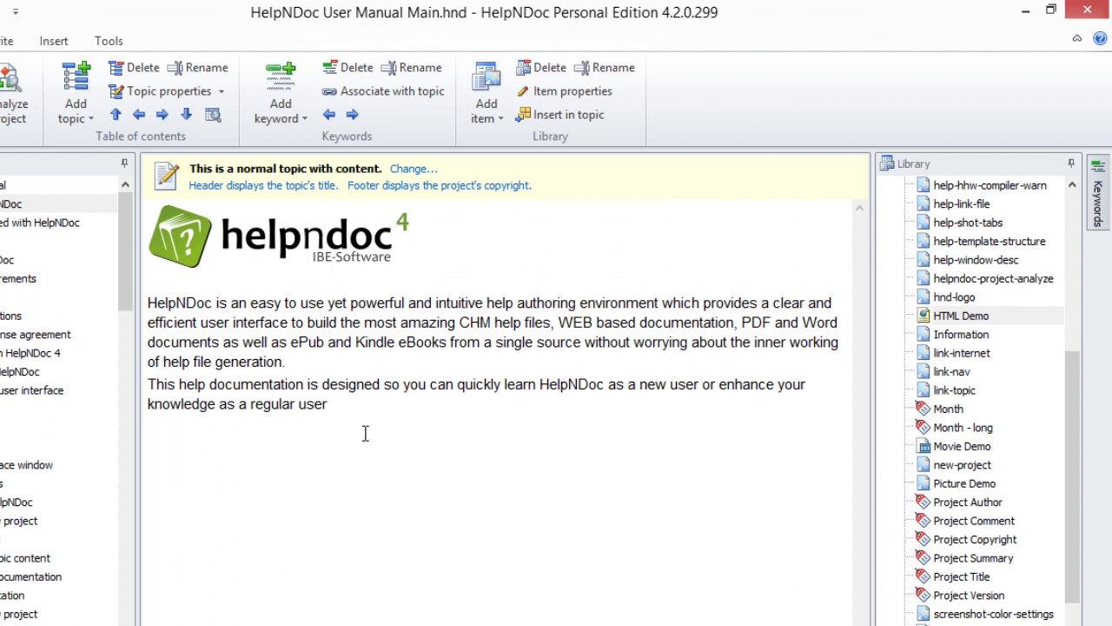
Drag the Picture Demo item into the topic after 'regular user'
left_click(337, 405)
left_click(943, 480)
left_click_drag(906, 489, 162, 461)
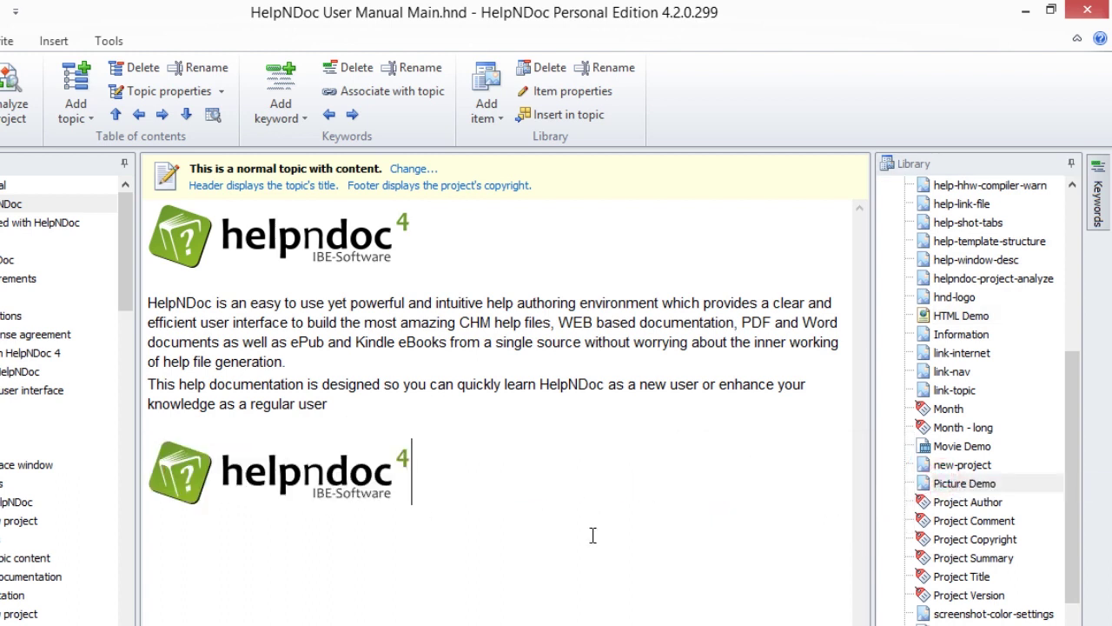